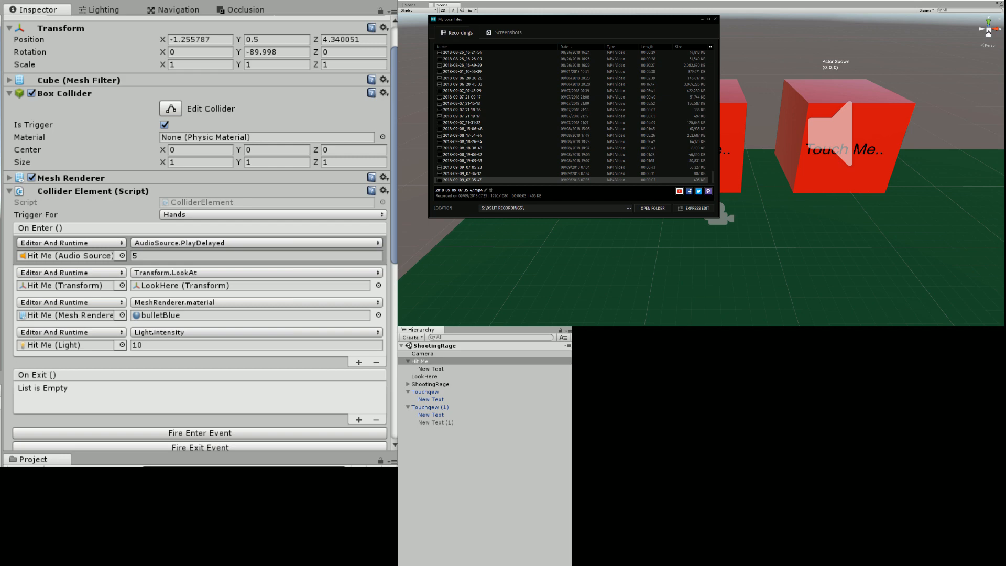
# Step: Close the local recordings window and frame the three red cubes in the scene view
pyautogui.click(714, 19)
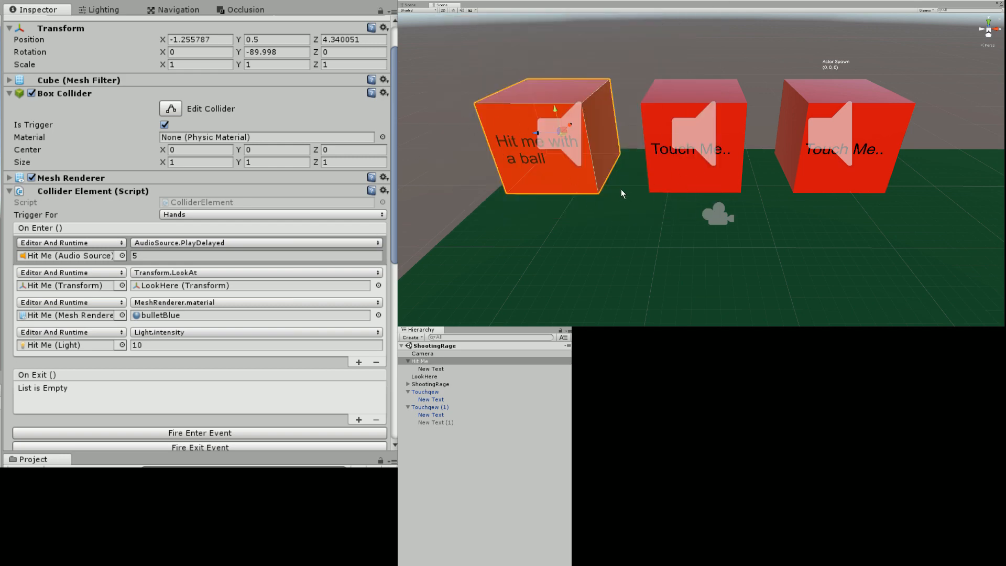
pyautogui.moveTo(666, 255); pyautogui.dragTo(693, 213, button='right')
pyautogui.press('s')
pyautogui.press('s')
pyautogui.press('w')
pyautogui.press('w')
pyautogui.press('s')
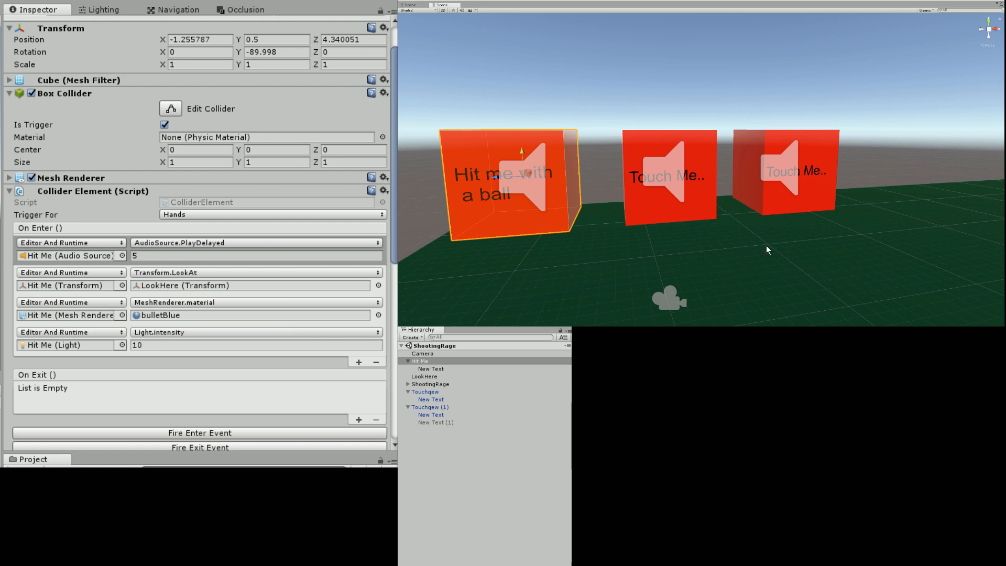
pyautogui.moveTo(766, 245); pyautogui.dragTo(740, 255, button='right')
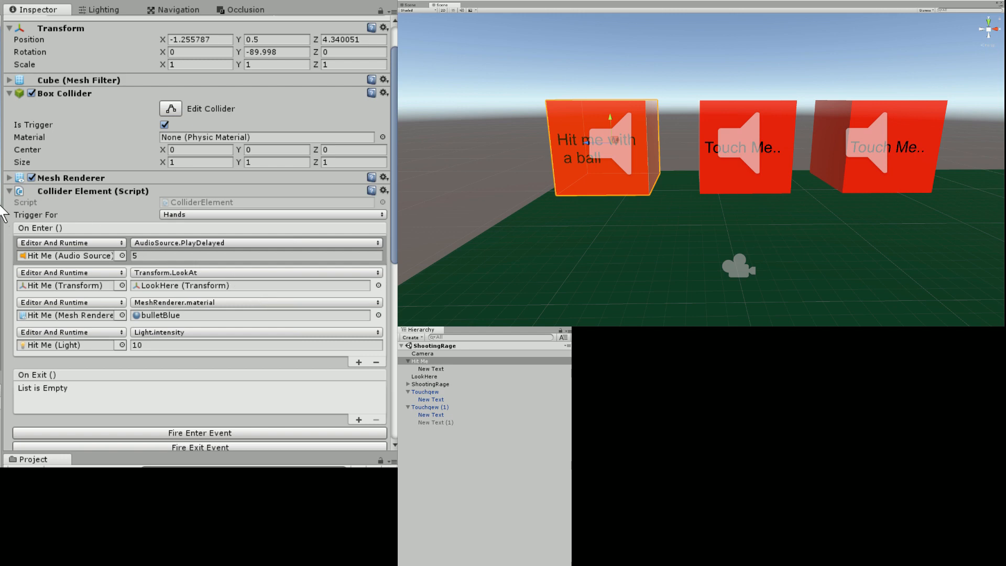
# Step: Examine the Hit Me cube's component list, its Collider Element trigger and events, and its Audio Source settings
pyautogui.click(10, 191)
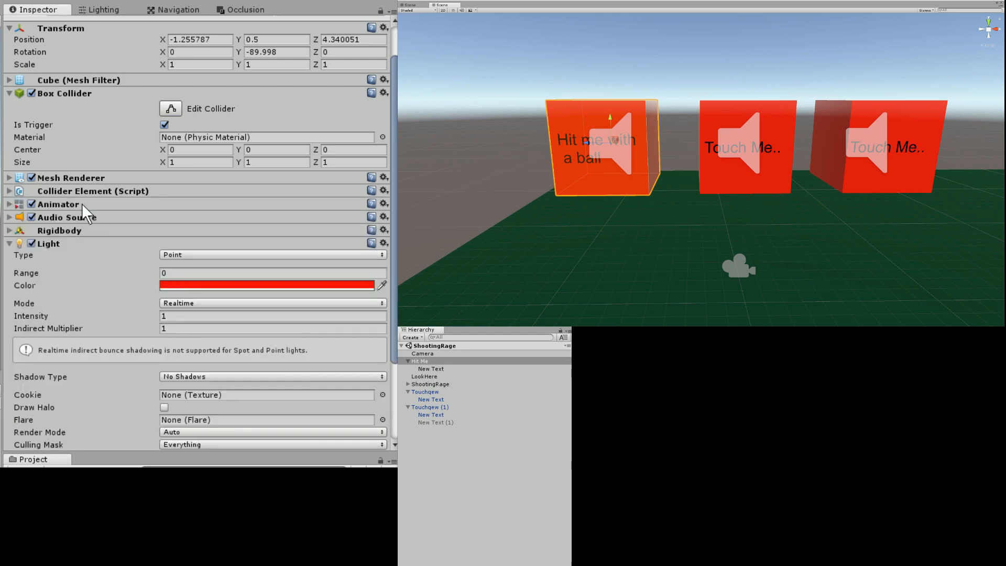
pyautogui.click(9, 244)
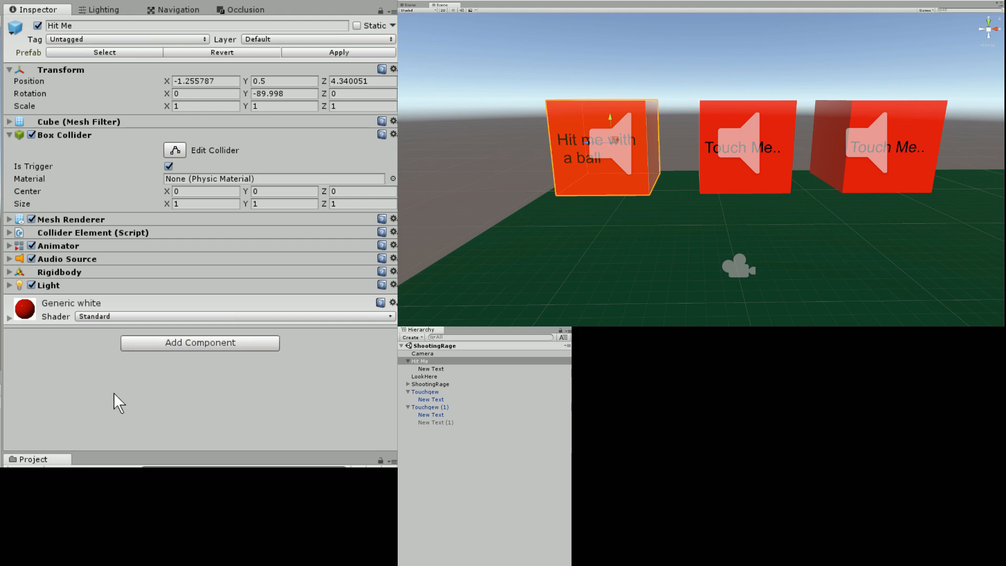
pyautogui.click(9, 232)
pyautogui.scroll(-3, 117, 215)
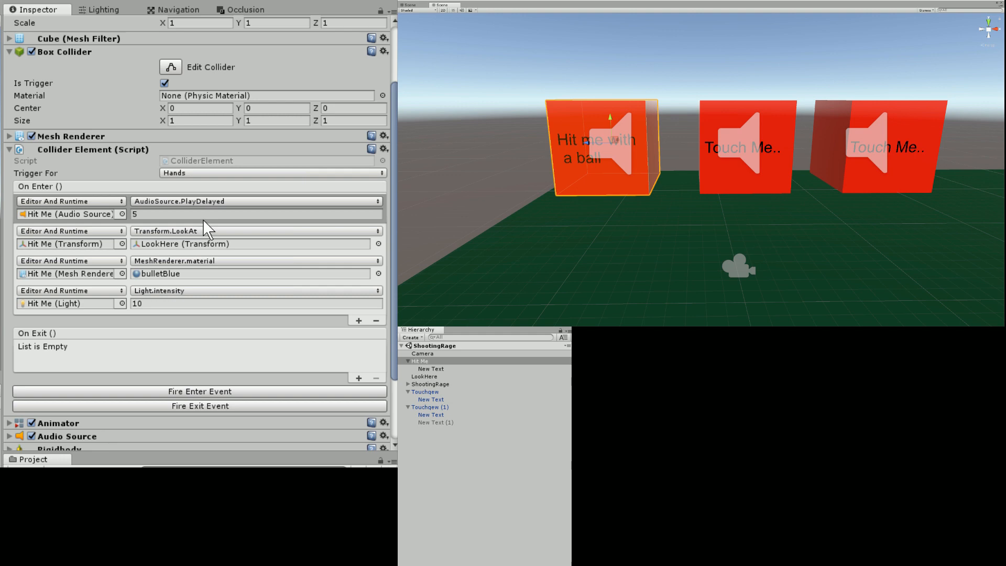
pyautogui.click(190, 203)
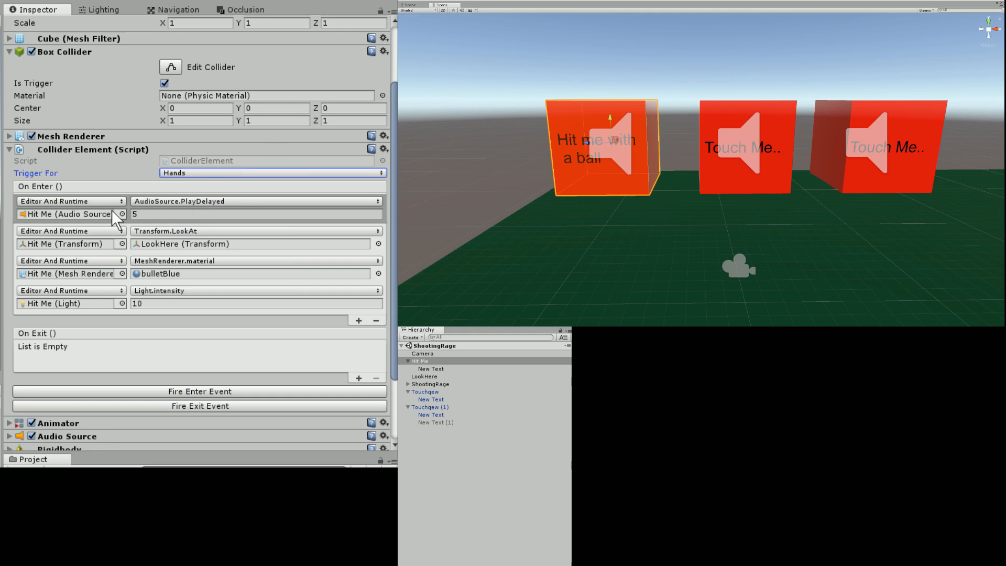
pyautogui.scroll(-3, 143, 364)
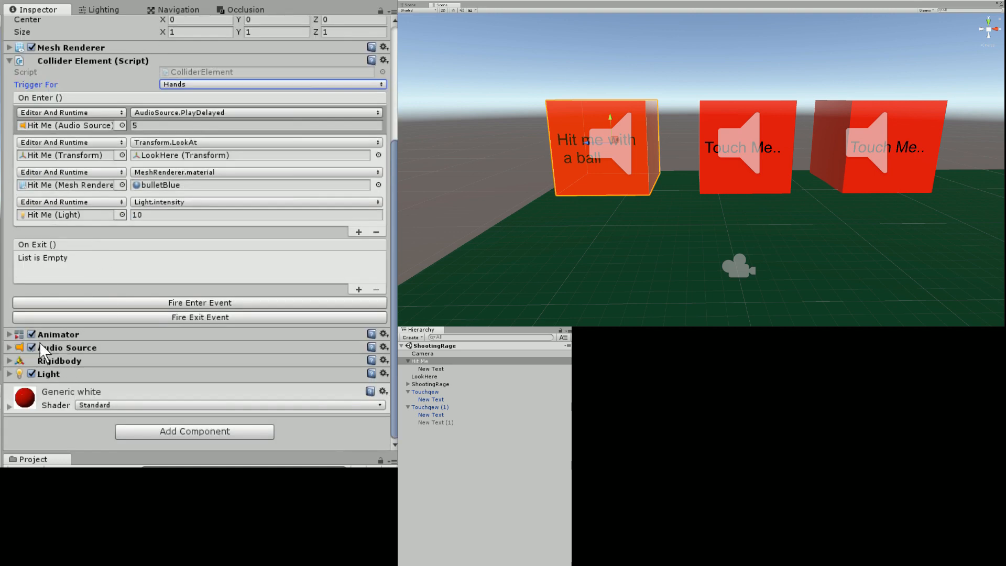
pyautogui.click(9, 348)
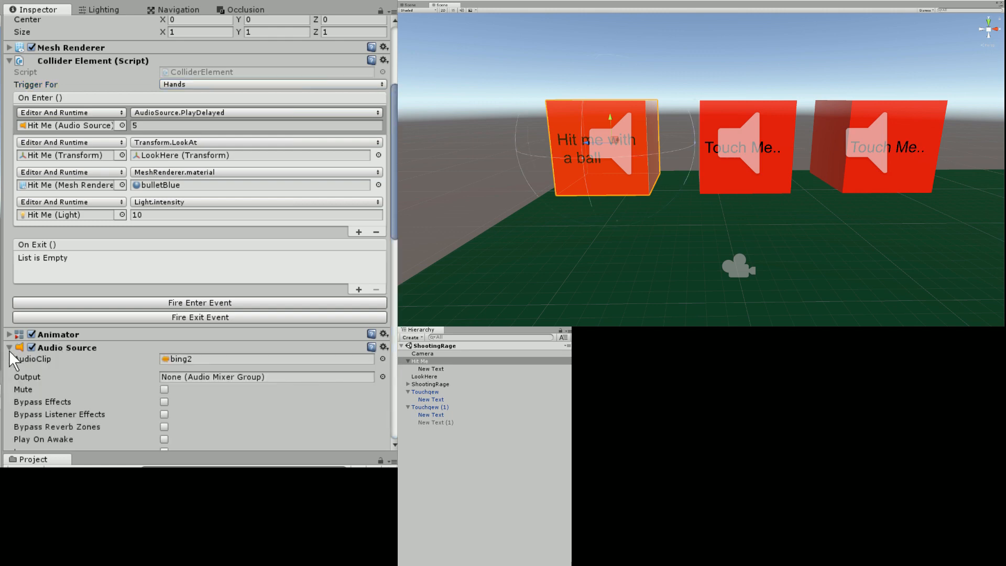
pyautogui.scroll(-3, 218, 374)
pyautogui.scroll(1, 224, 224)
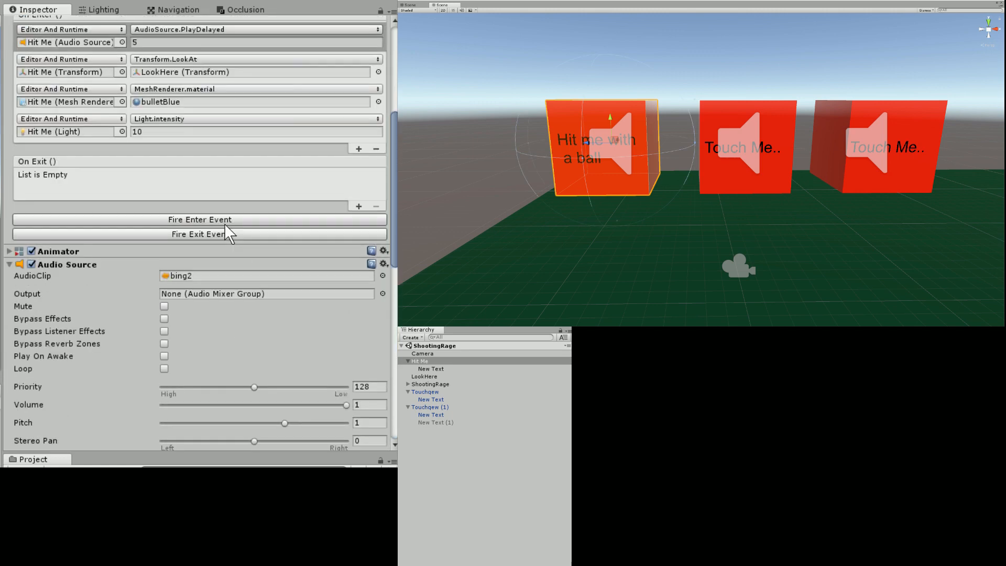
pyautogui.click(10, 265)
pyautogui.scroll(1, 19, 367)
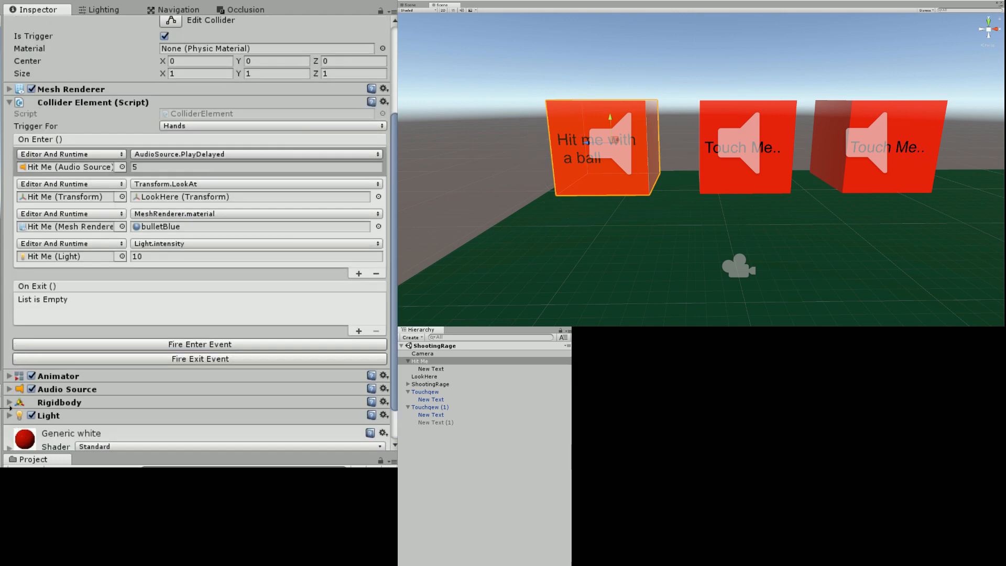
# Step: Set the Hit Me cube's light range to 10 and its intensity to 0
pyautogui.click(9, 415)
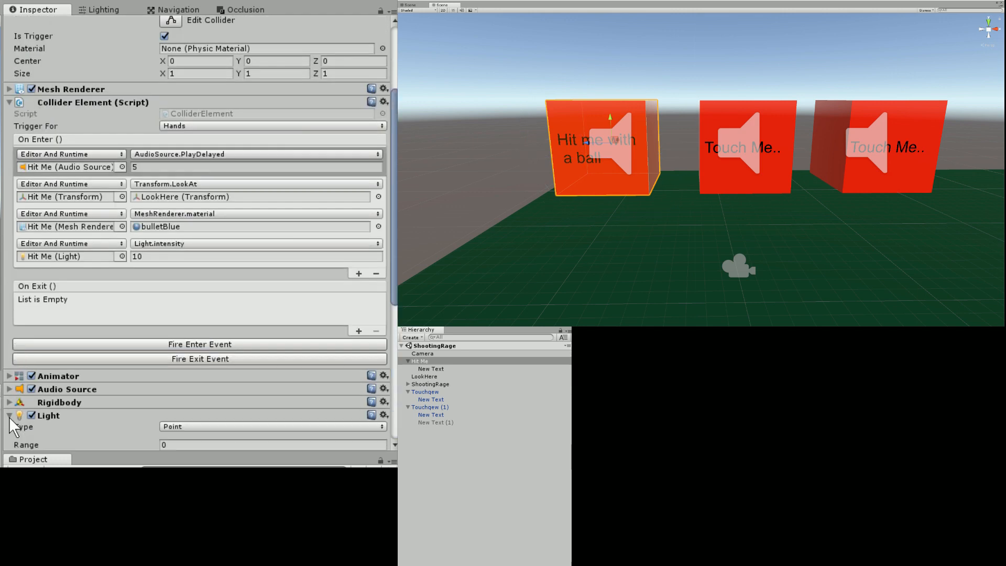
pyautogui.scroll(-5, 161, 346)
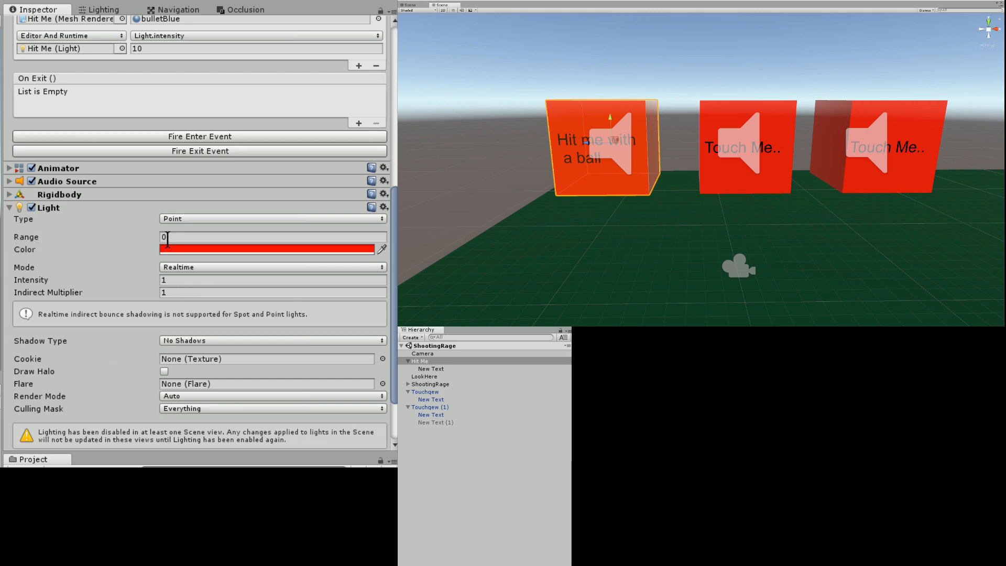
pyautogui.click(185, 237)
pyautogui.write('10')
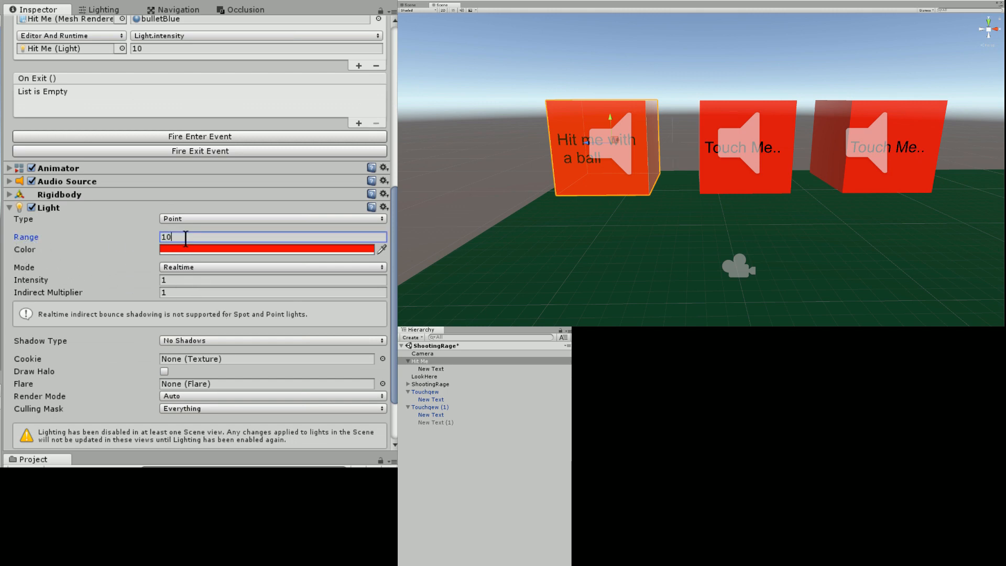
pyautogui.click(184, 280)
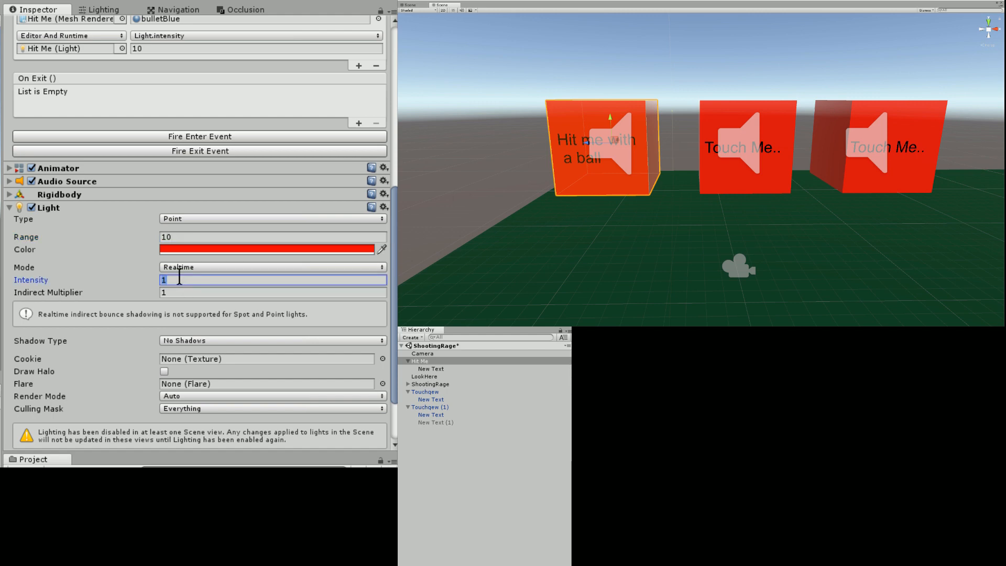
pyautogui.write('0')
pyautogui.click(9, 207)
pyautogui.scroll(3, 188, 228)
pyautogui.scroll(-3, 188, 228)
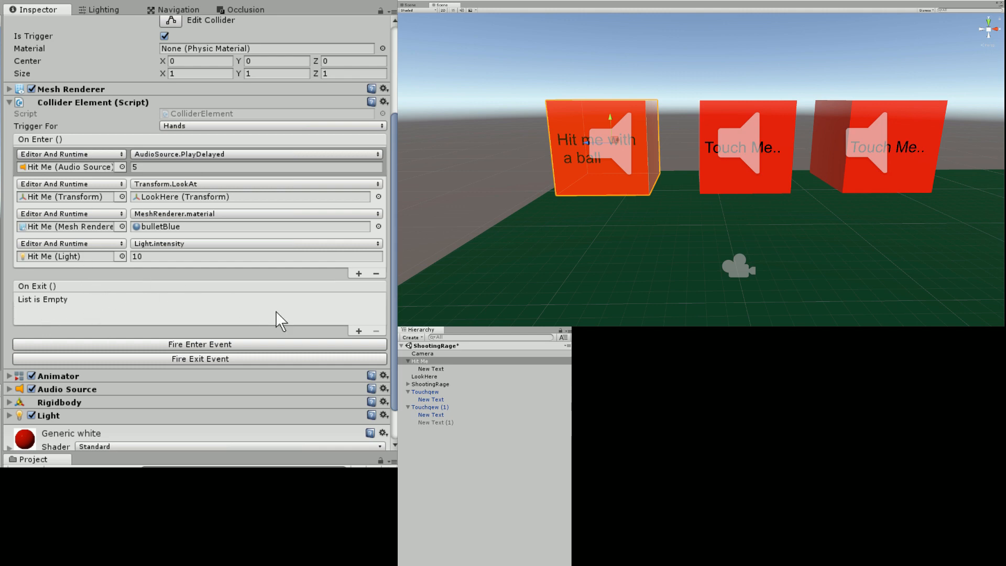
# Step: Add an On Exit event entry set to Editor And Runtime, and remove it again
pyautogui.click(359, 331)
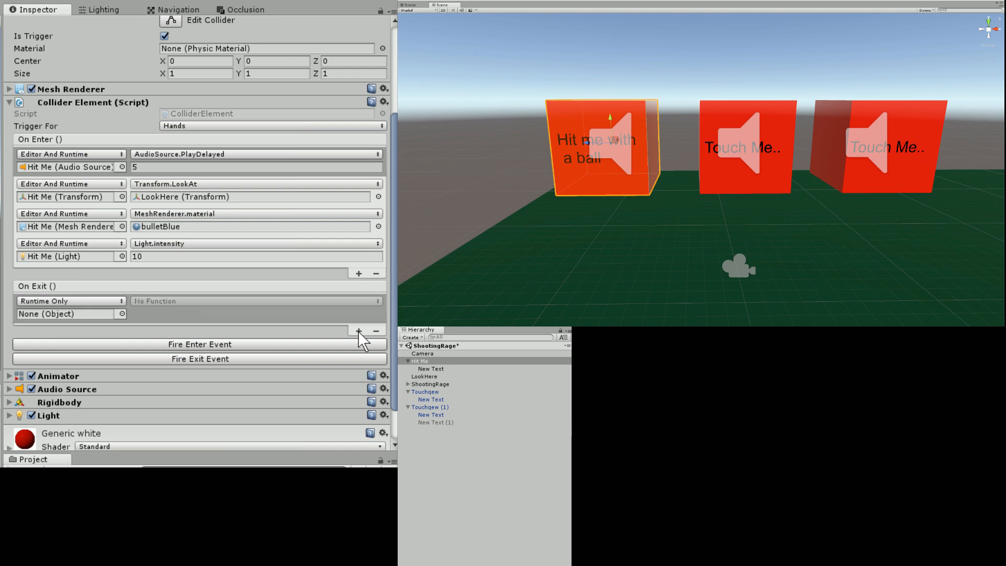
pyautogui.click(84, 300)
pyautogui.click(87, 293)
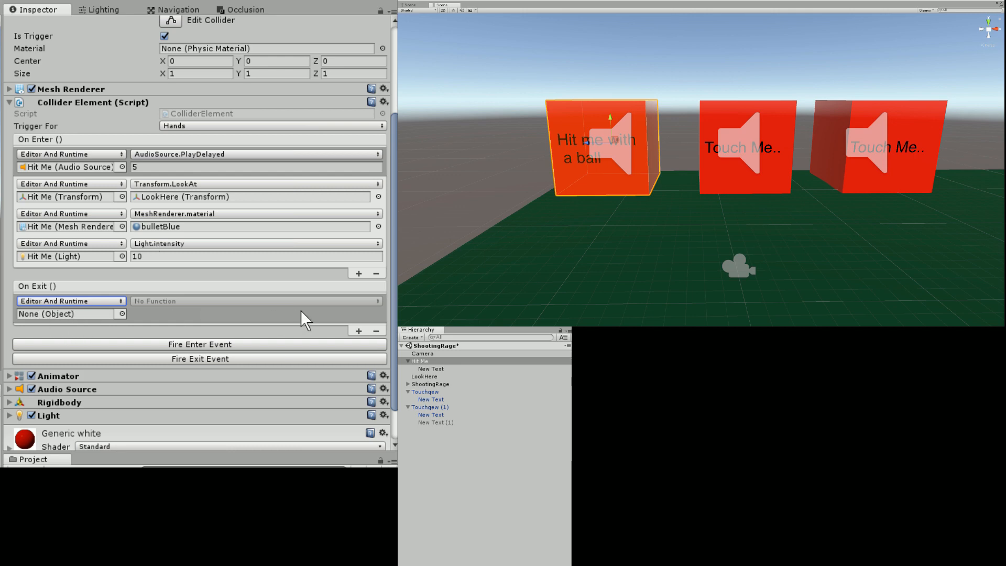
pyautogui.click(377, 330)
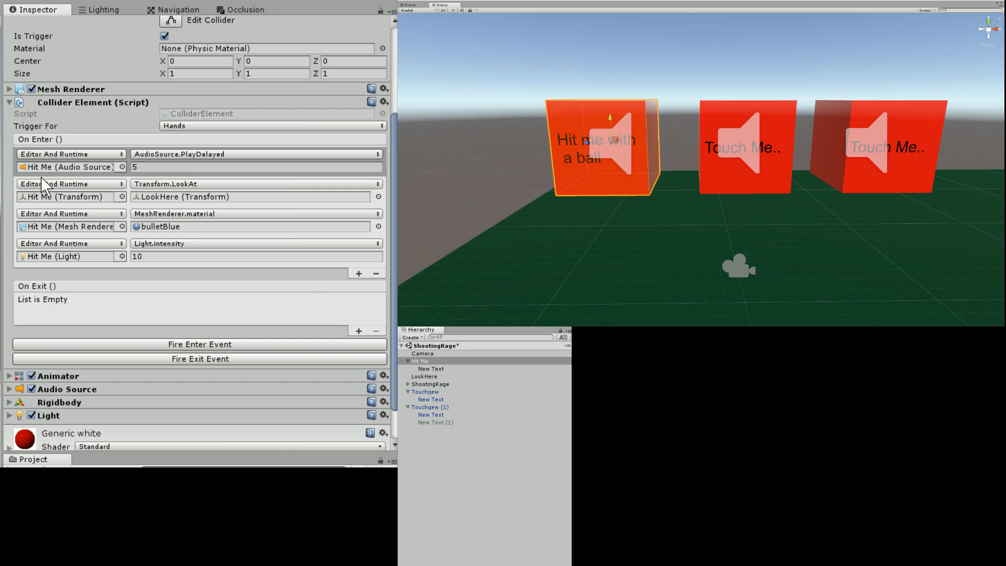
# Step: Add an On Enter entry targeting Hit Me with Editor And Runtime, browse its available functions, and remove the entry
pyautogui.click(358, 274)
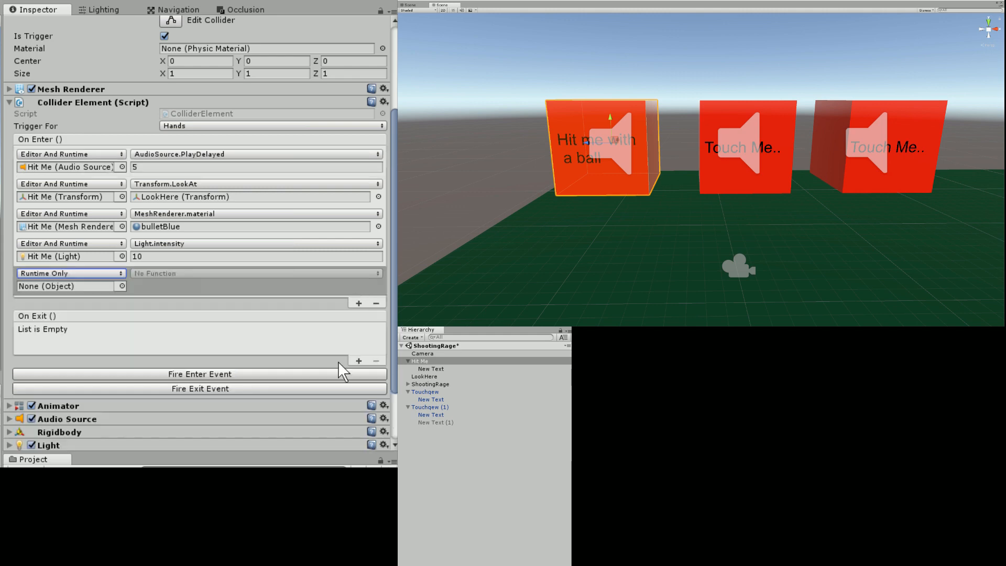
pyautogui.click(78, 307)
pyautogui.moveTo(422, 360); pyautogui.dragTo(69, 286)
pyautogui.click(168, 273)
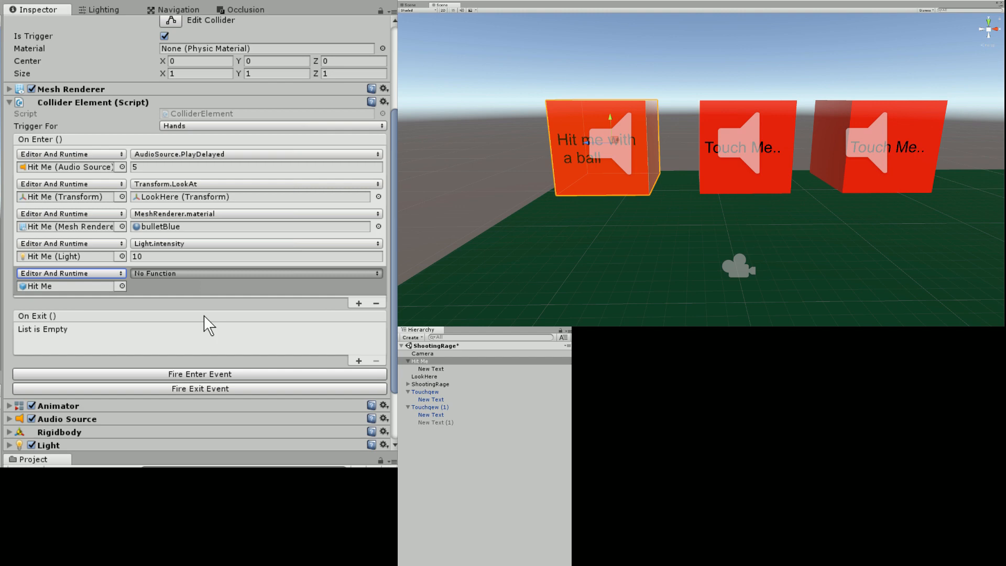
pyautogui.click(317, 335)
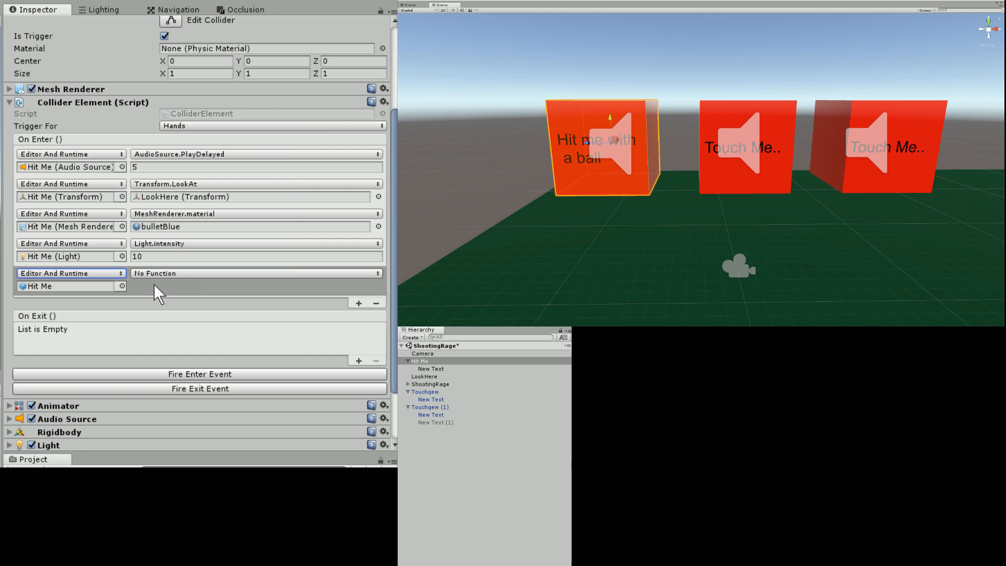
pyautogui.click(375, 303)
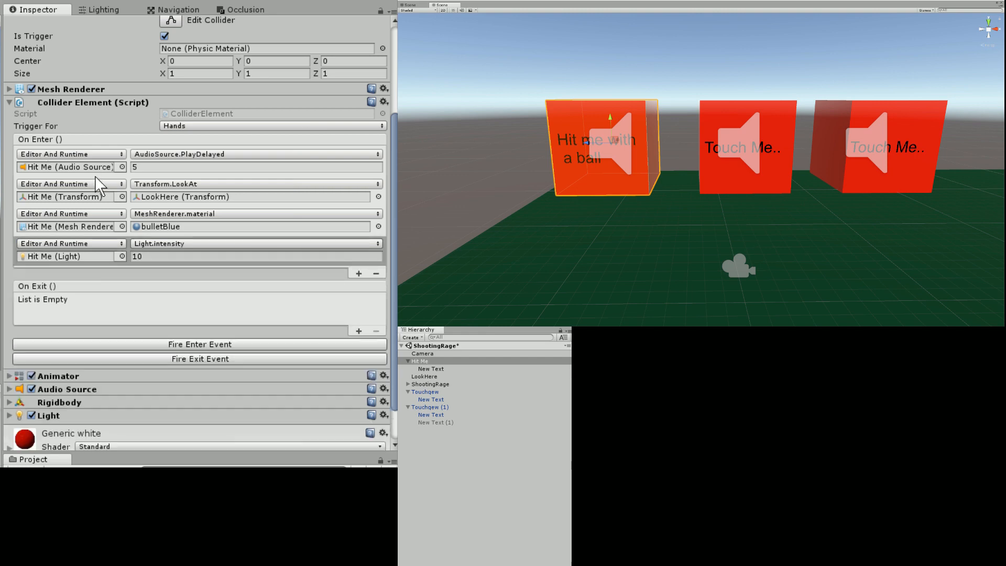
# Step: Examine the functions and arguments of the On Enter audio delay, LookAt and mesh material entries
pyautogui.click(175, 152)
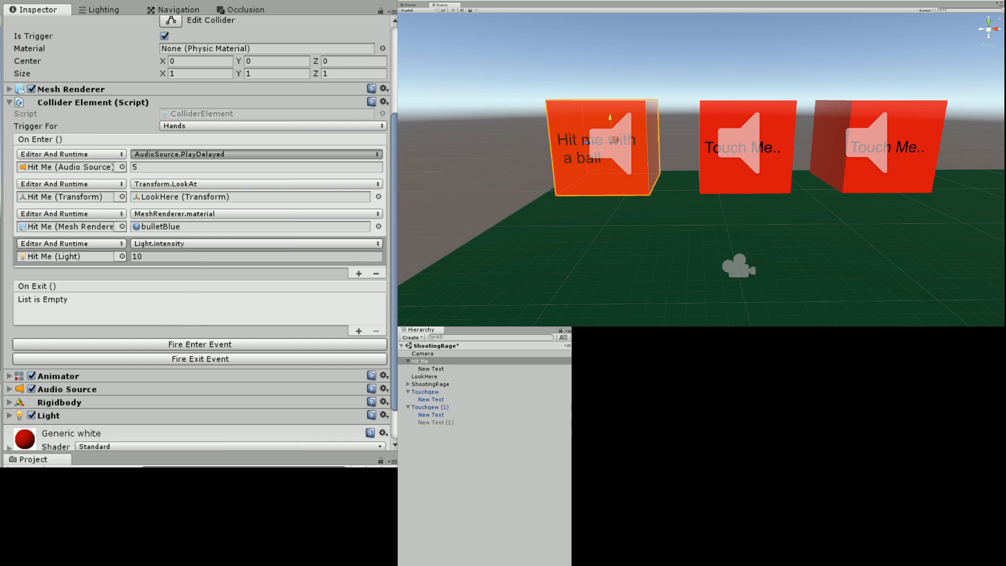
pyautogui.click(283, 166)
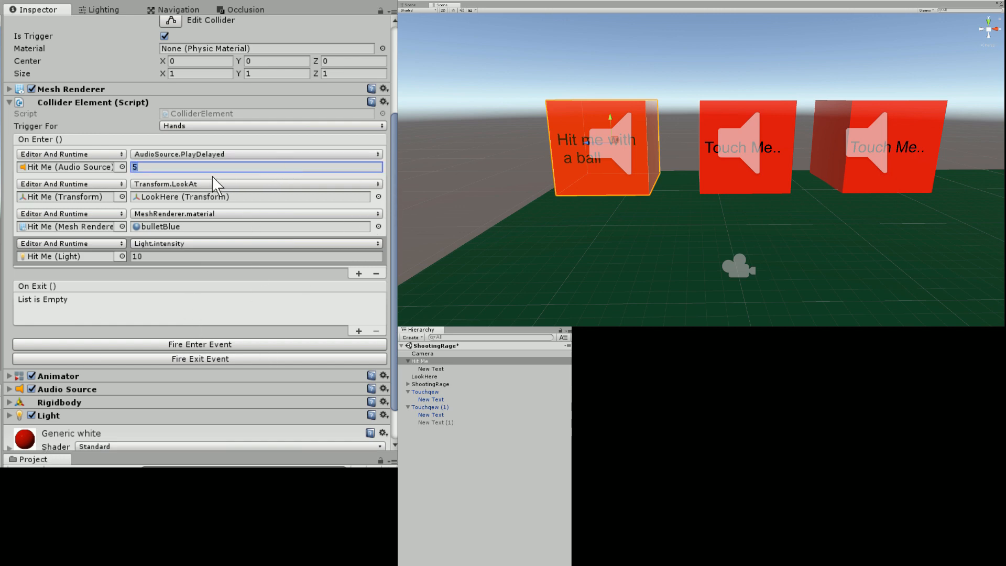
pyautogui.click(150, 166)
pyautogui.click(180, 175)
pyautogui.click(191, 188)
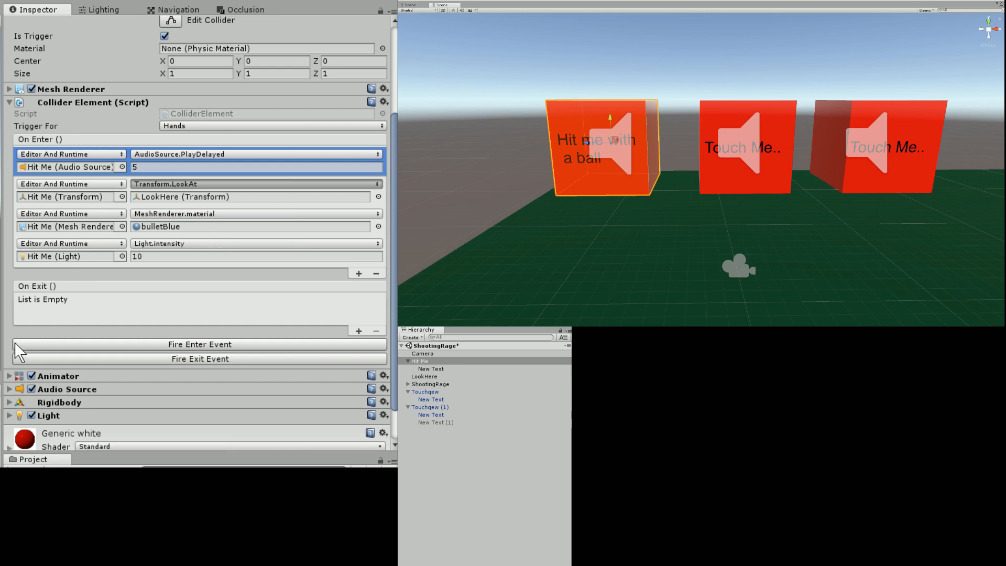
pyautogui.click(291, 198)
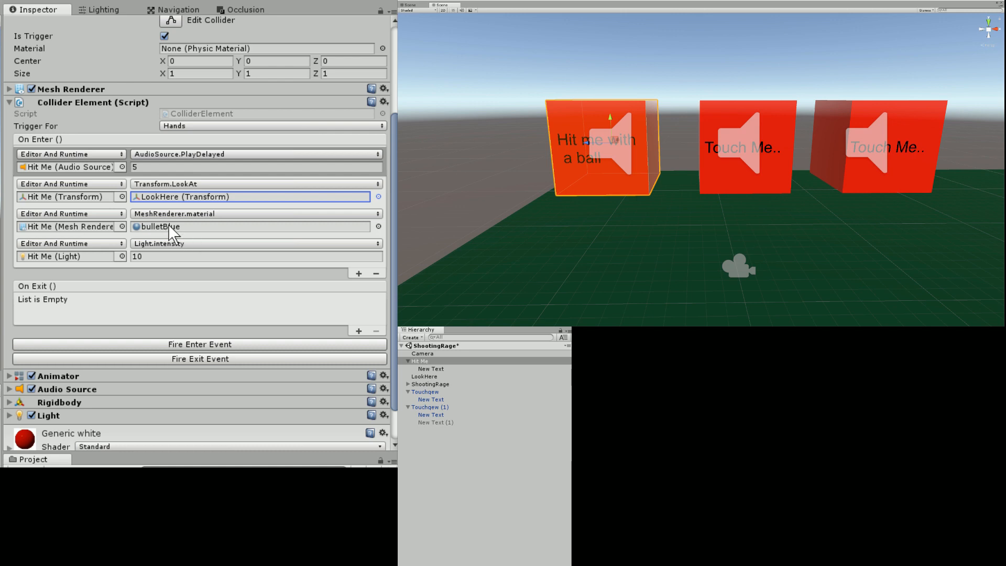
pyautogui.click(183, 215)
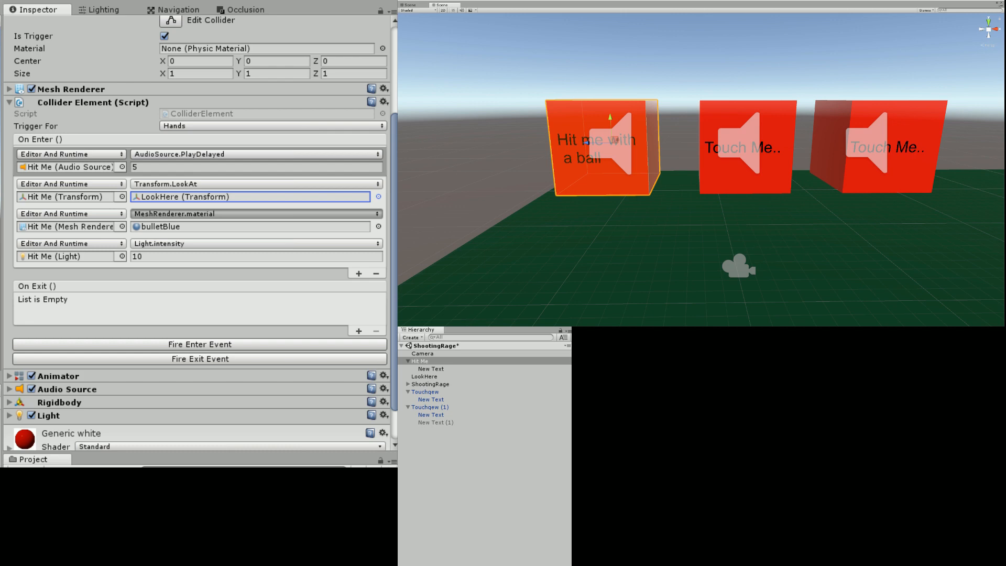
pyautogui.click(302, 232)
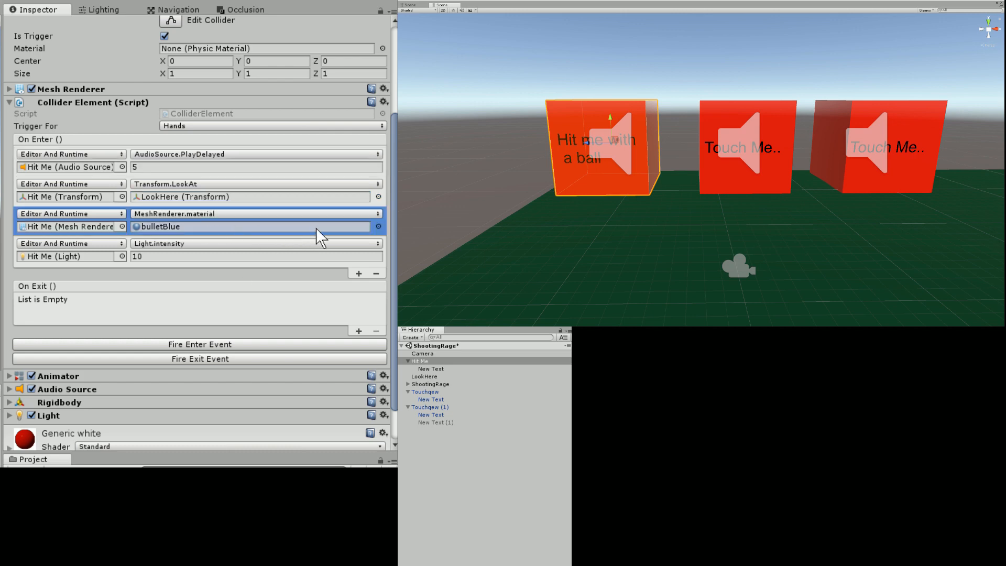
pyautogui.click(379, 227)
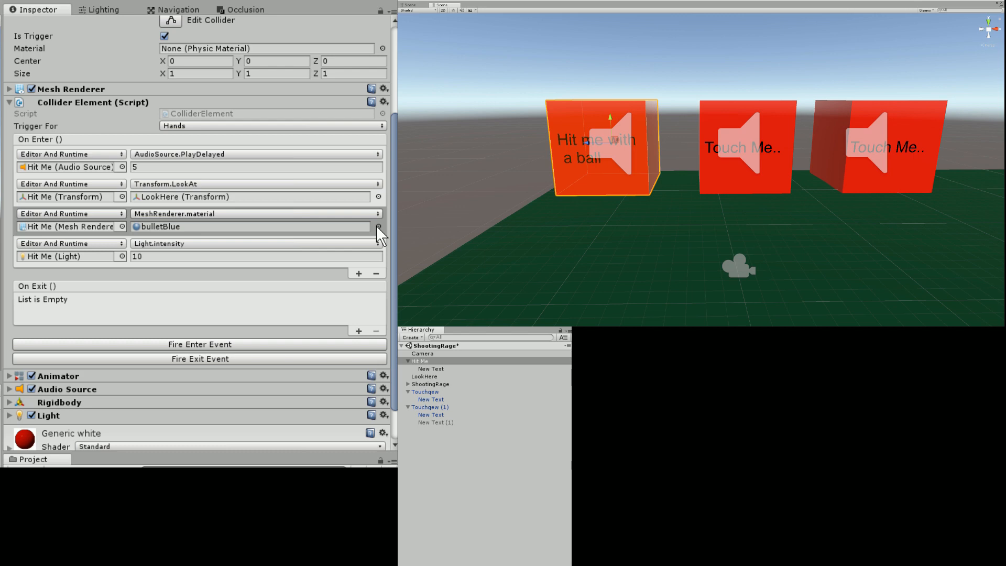
pyautogui.click(135, 171)
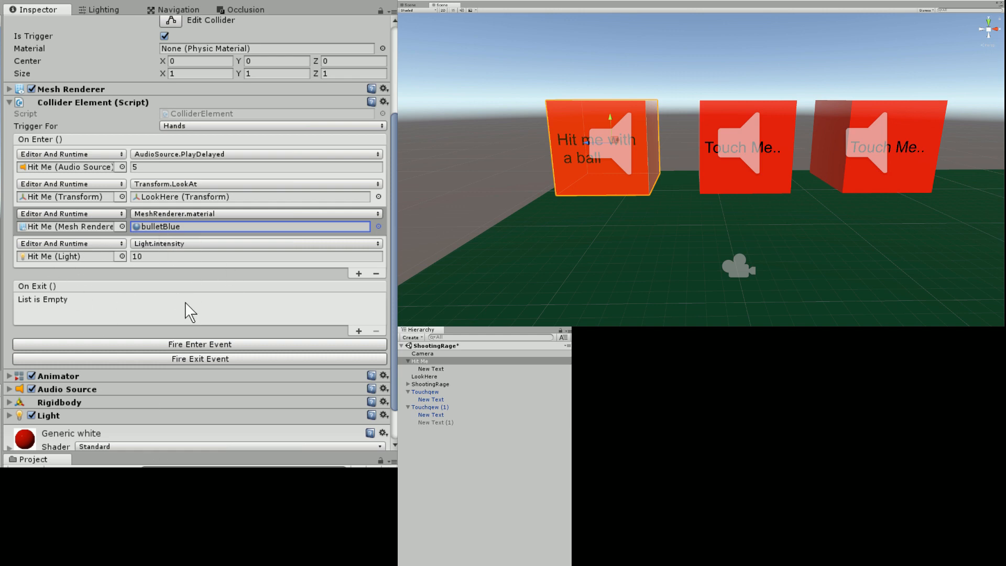
# Step: Review the On Enter light intensity entry and compare it with the Hit Me cube's Light component settings
pyautogui.click(160, 245)
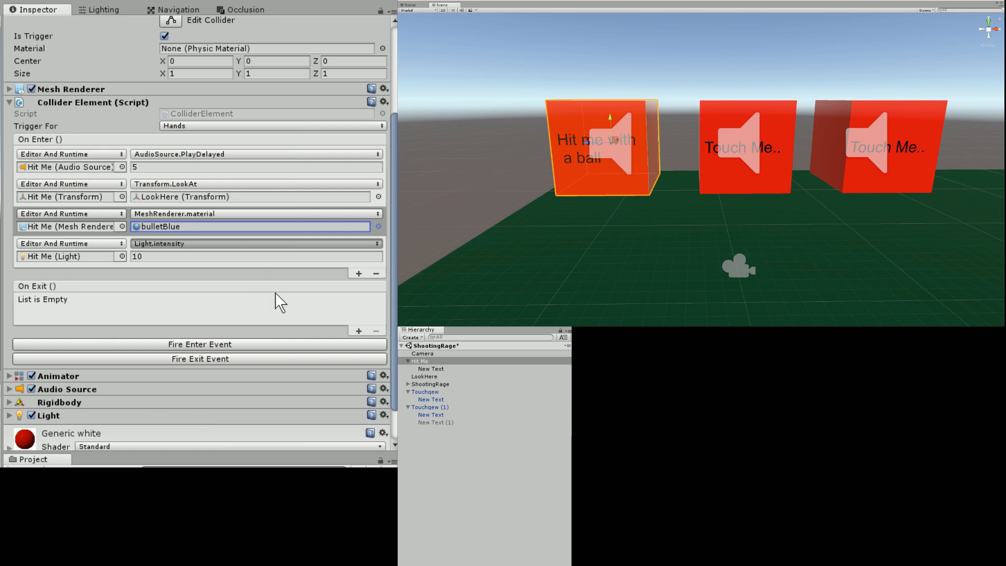
pyautogui.click(144, 257)
pyautogui.click(160, 257)
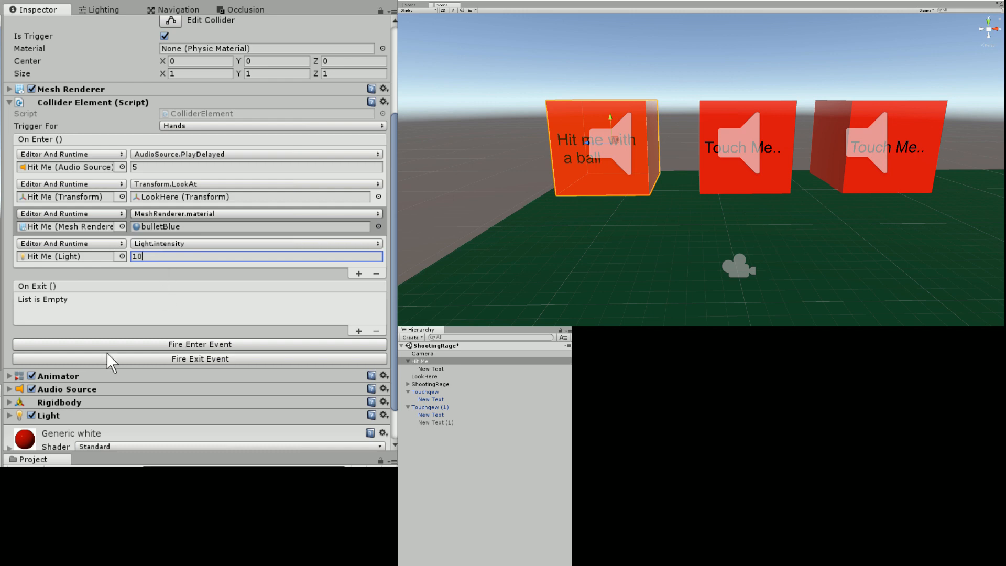
pyautogui.click(10, 415)
pyautogui.scroll(-5, 120, 398)
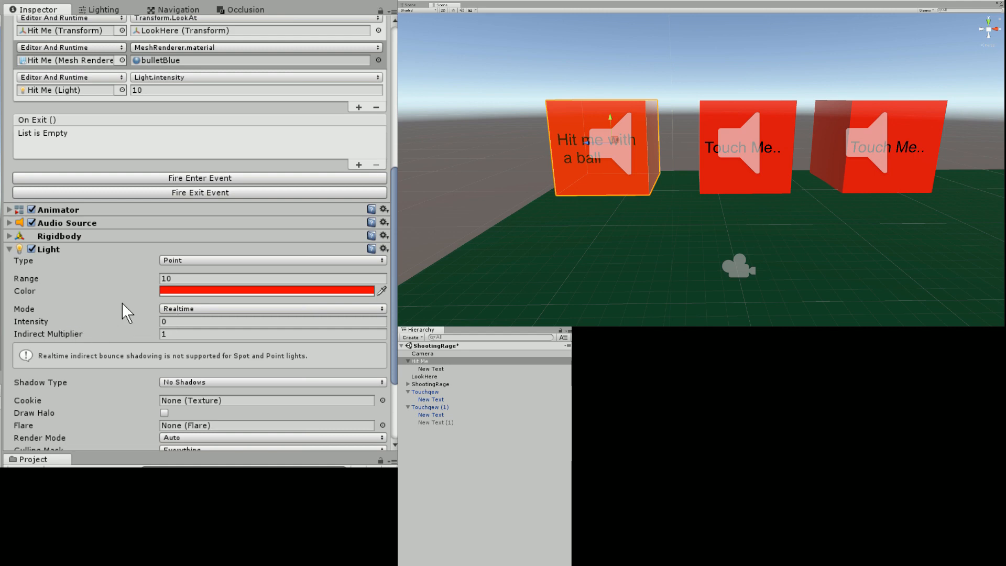
pyautogui.scroll(6, 122, 303)
pyautogui.scroll(-1, 121, 351)
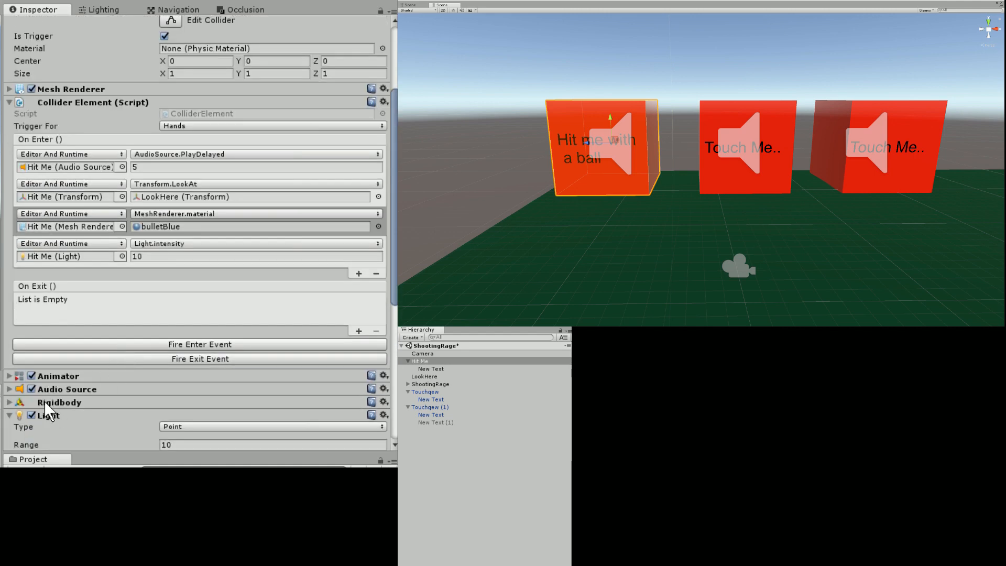
# Step: Set the Hit Me cube's On Enter light intensity argument to 1 and save the scene
pyautogui.click(9, 415)
pyautogui.click(159, 256)
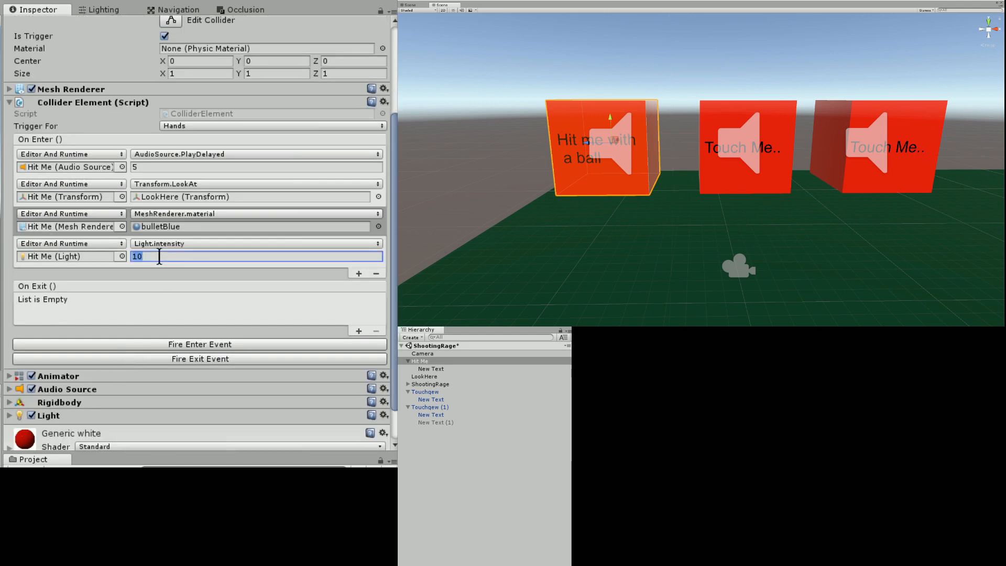
pyautogui.write('1')
pyautogui.hotkey('ctrl', 's')
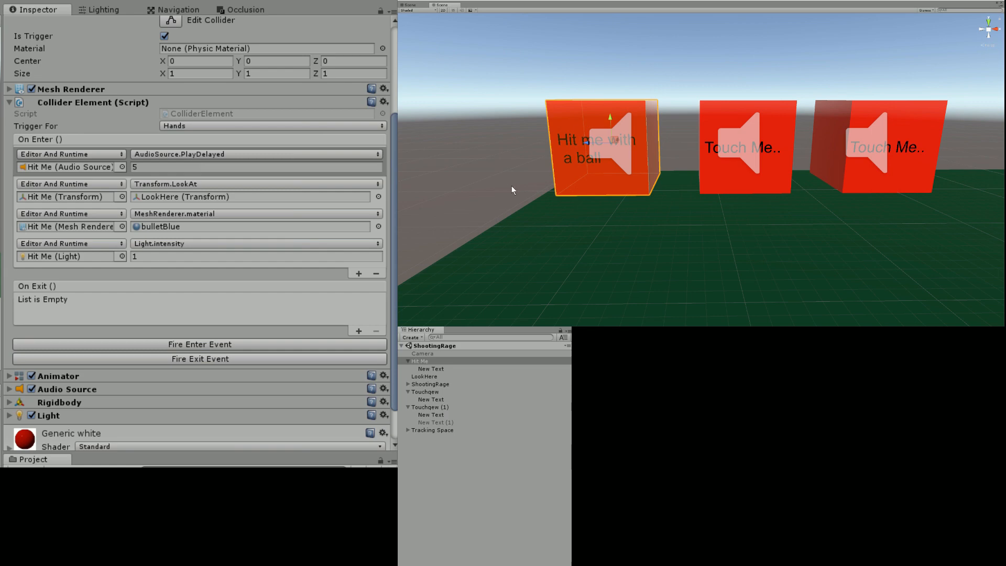
# Step: Test the Hit Me cube's enter event in play mode, inspect the cube in the scene, and stop playing
pyautogui.click(195, 346)
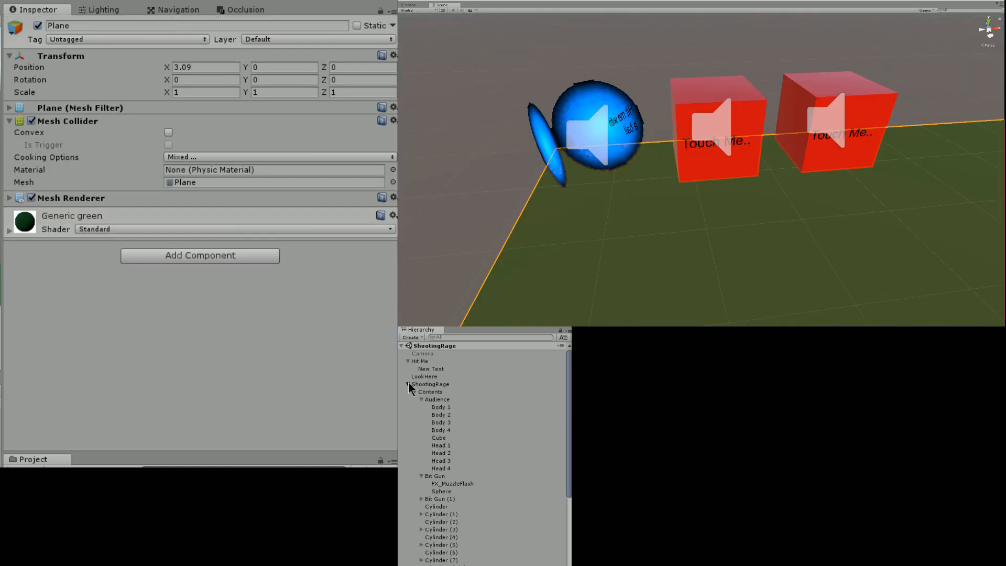
pyautogui.click(407, 384)
pyautogui.click(571, 122)
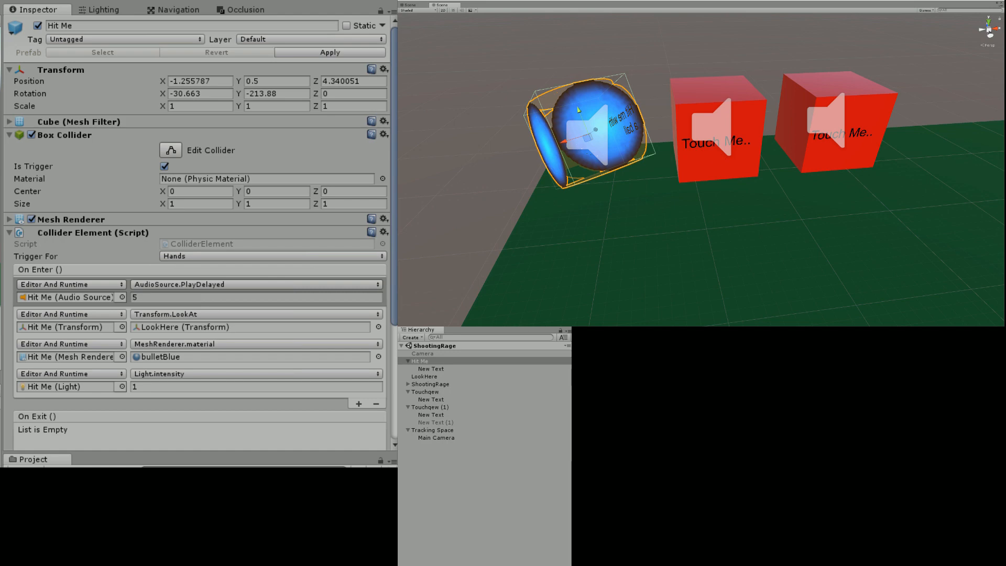
pyautogui.hotkey('ctrl', 'p')
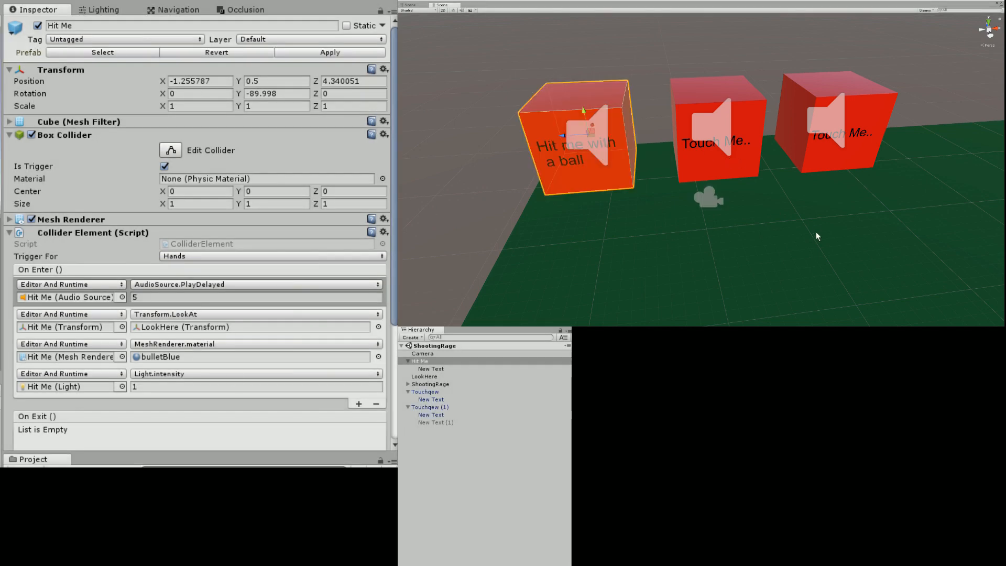
# Step: Select the middle Touch Me cube, fire its enter event in play mode to test the boxcolors trigger, and stop playing
pyautogui.moveTo(815, 232); pyautogui.dragTo(838, 234, button='middle')
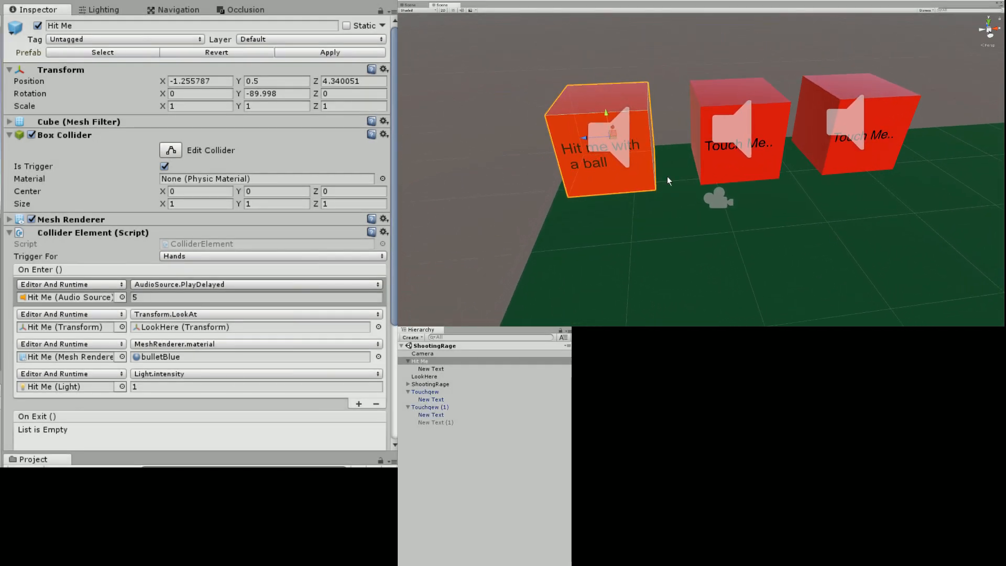
pyautogui.scroll(-5, 208, 373)
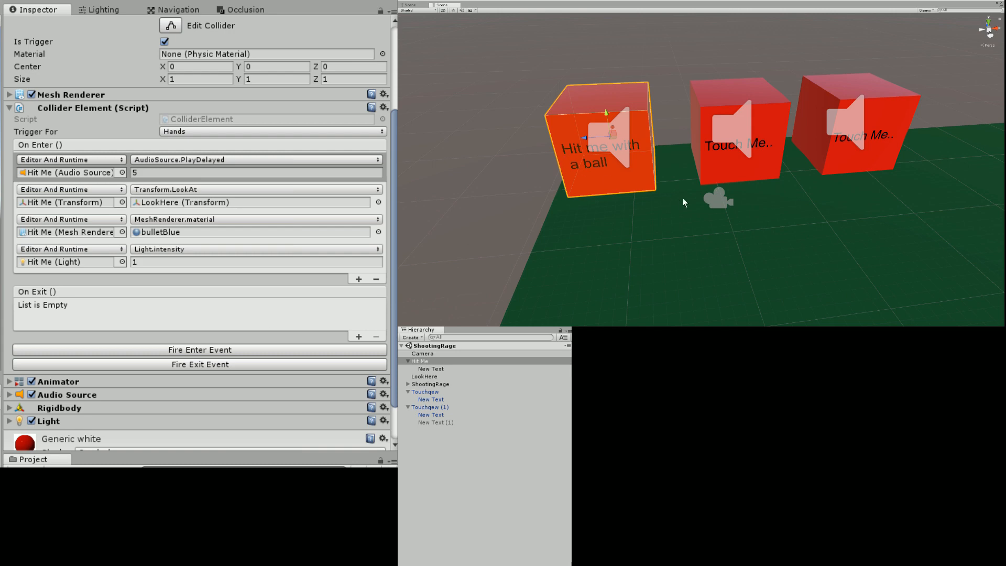
pyautogui.moveTo(683, 198); pyautogui.dragTo(584, 221, button='middle')
pyautogui.click(631, 121)
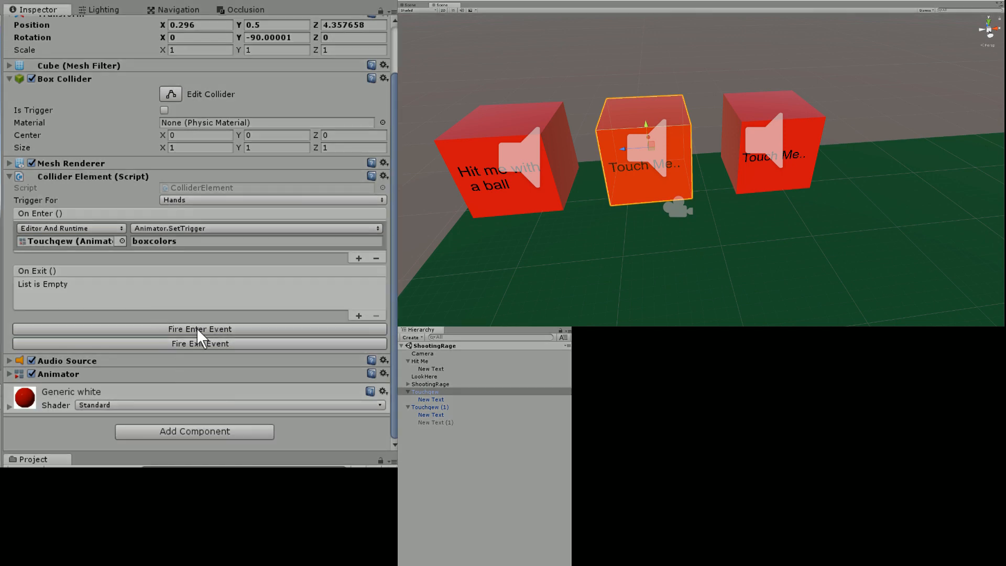
pyautogui.click(196, 328)
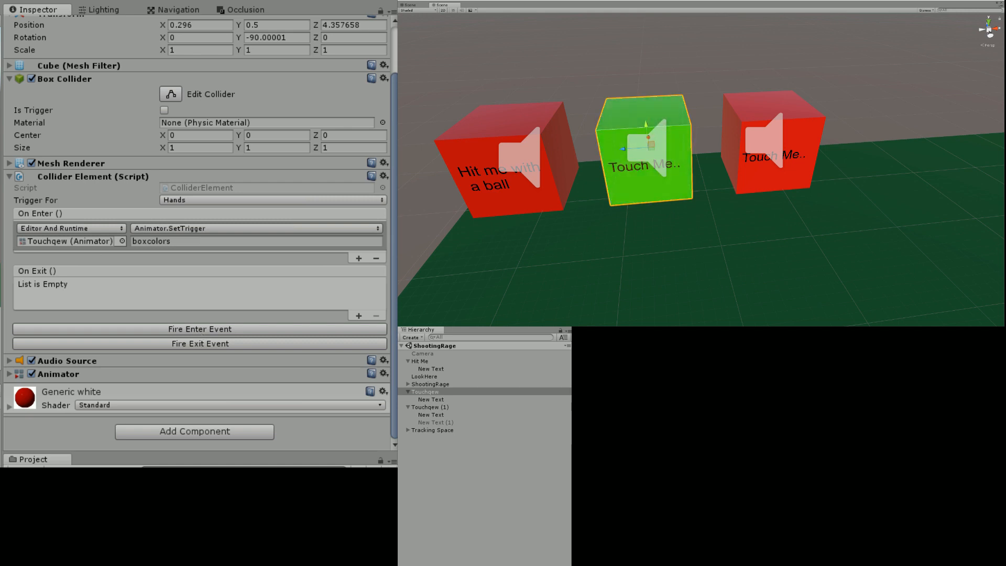
pyautogui.hotkey('ctrl', 'p')
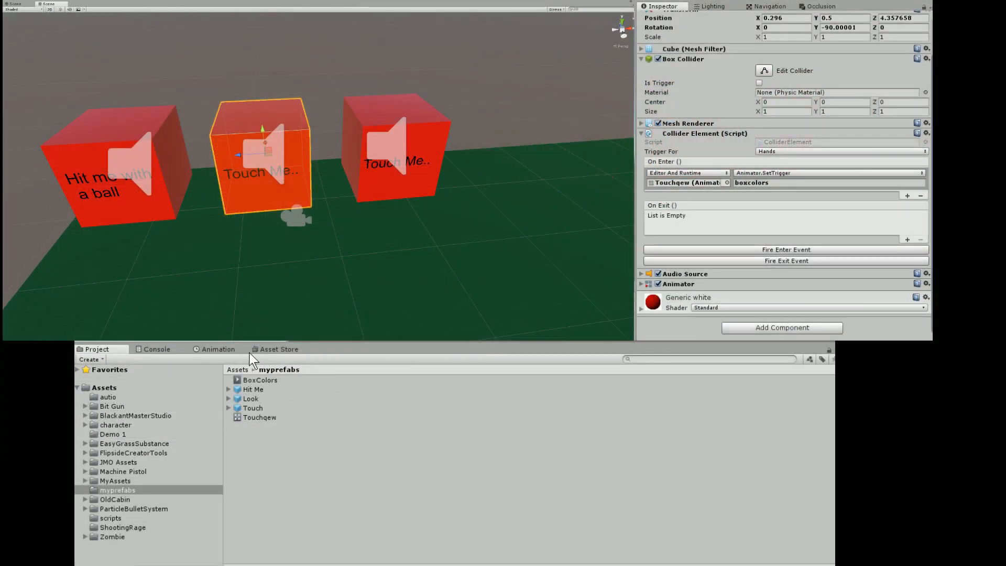
# Step: Open the middle cube's BoxColors animation, expand its material properties, and examine the color keyframes
pyautogui.click(218, 349)
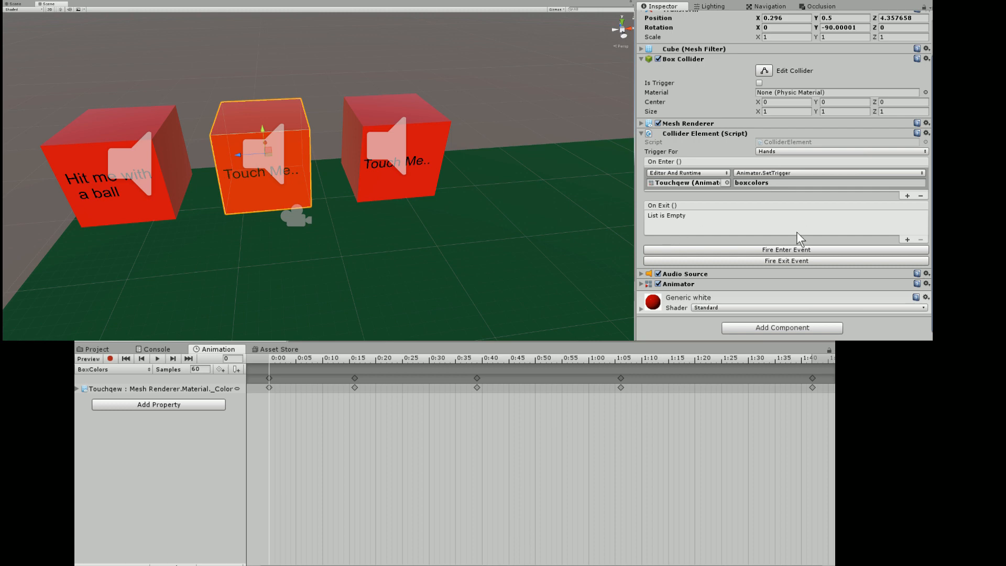
pyautogui.click(640, 309)
pyautogui.scroll(-6, 723, 307)
pyautogui.scroll(-4, 755, 300)
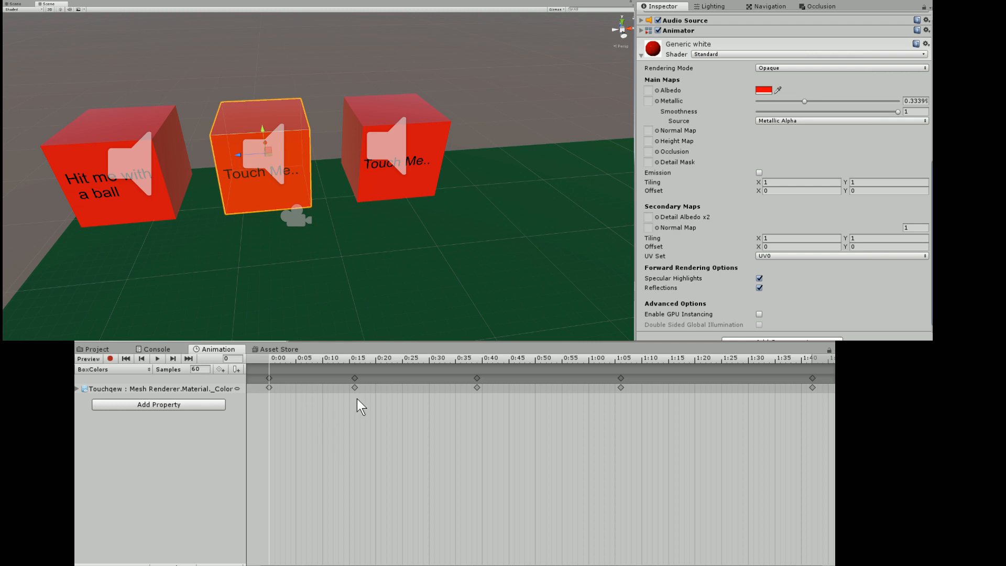
pyautogui.click(477, 388)
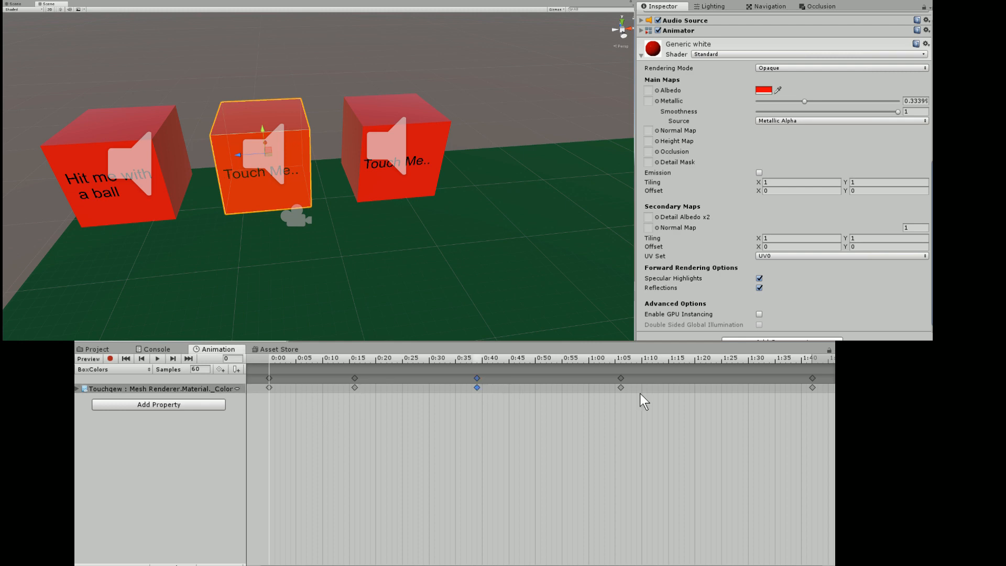
pyautogui.click(621, 392)
# Step: Record a white Albedo keyframe at frame 82 and a black one at frame 53 of the BoxColors animation
pyautogui.click(708, 364)
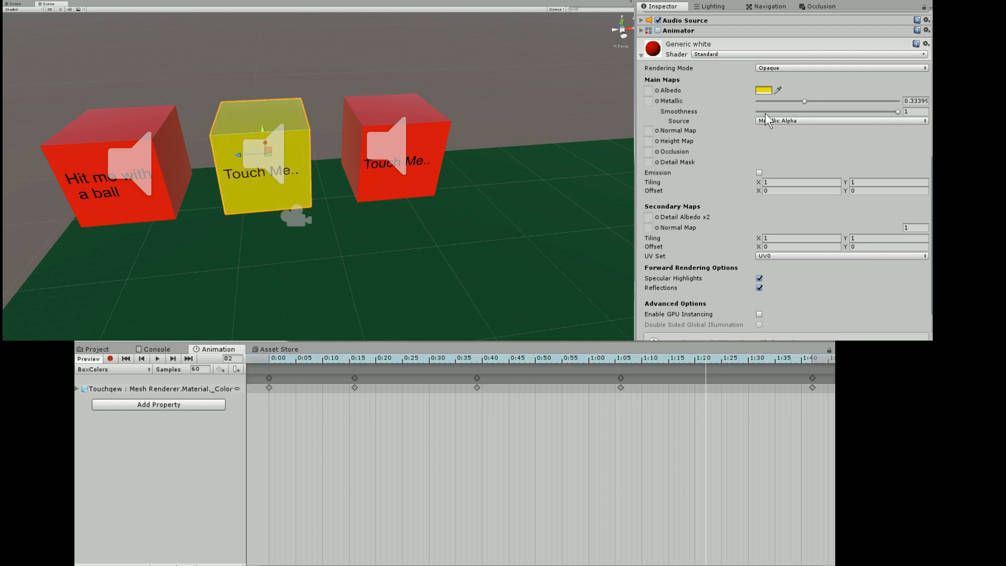
pyautogui.moveTo(689, 274); pyautogui.dragTo(634, 243)
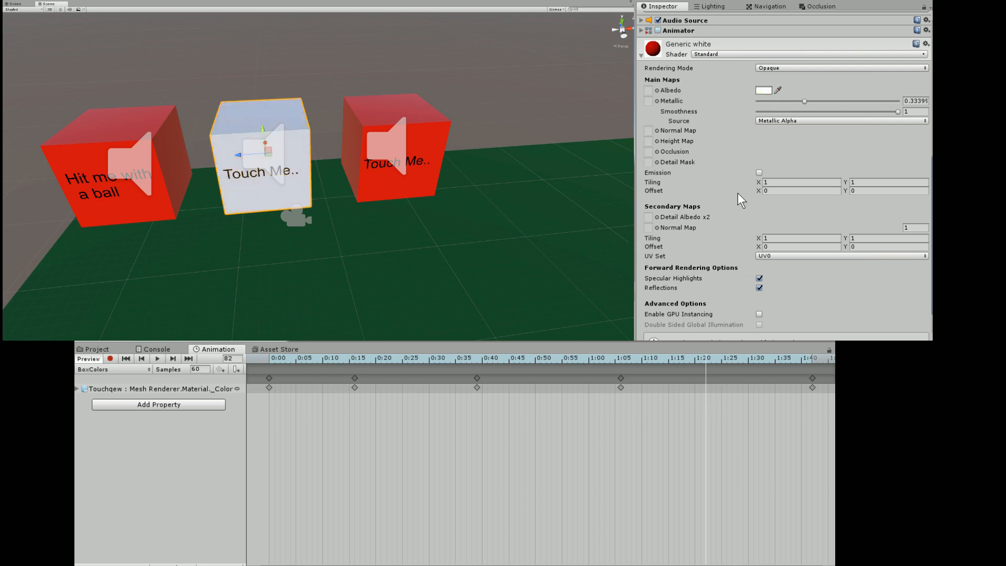
pyautogui.click(110, 358)
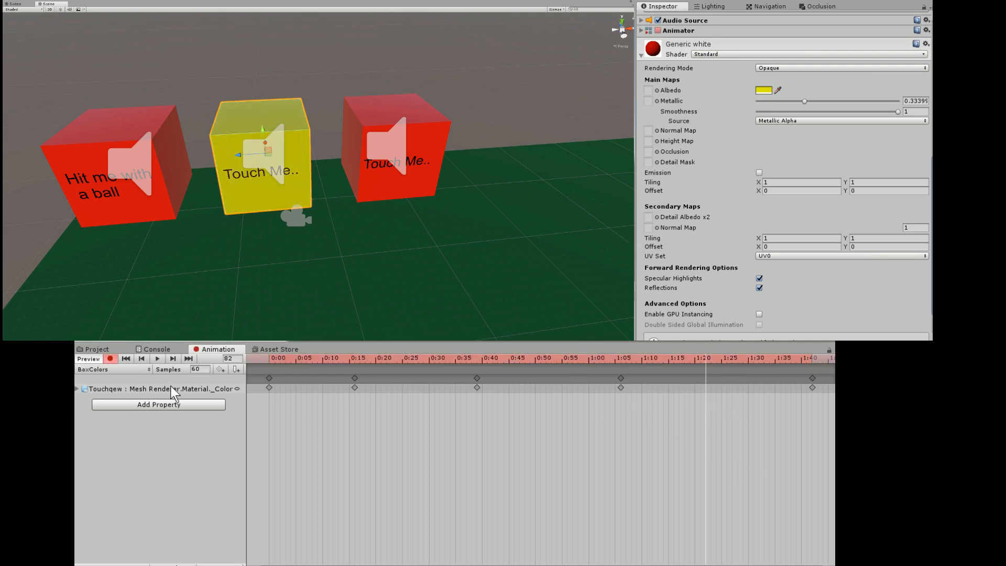
pyautogui.click(761, 91)
pyautogui.moveTo(666, 264); pyautogui.dragTo(635, 243)
pyautogui.click(735, 204)
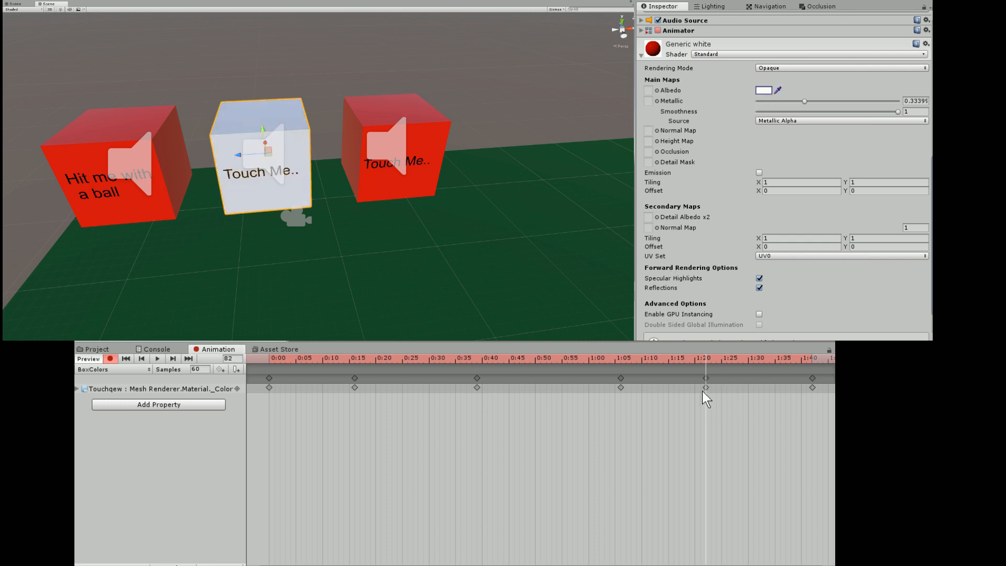
pyautogui.click(551, 361)
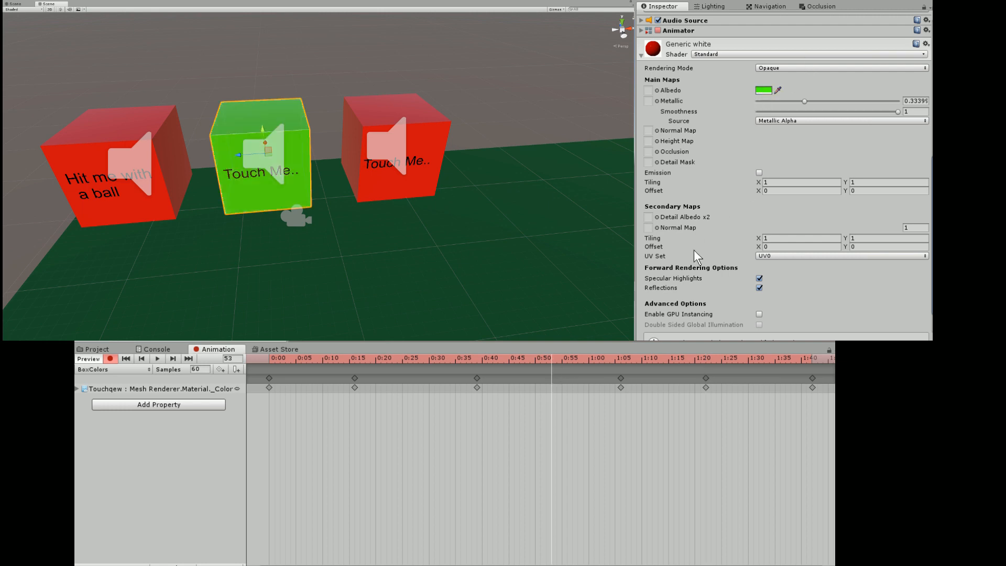
pyautogui.moveTo(693, 271); pyautogui.dragTo(687, 339)
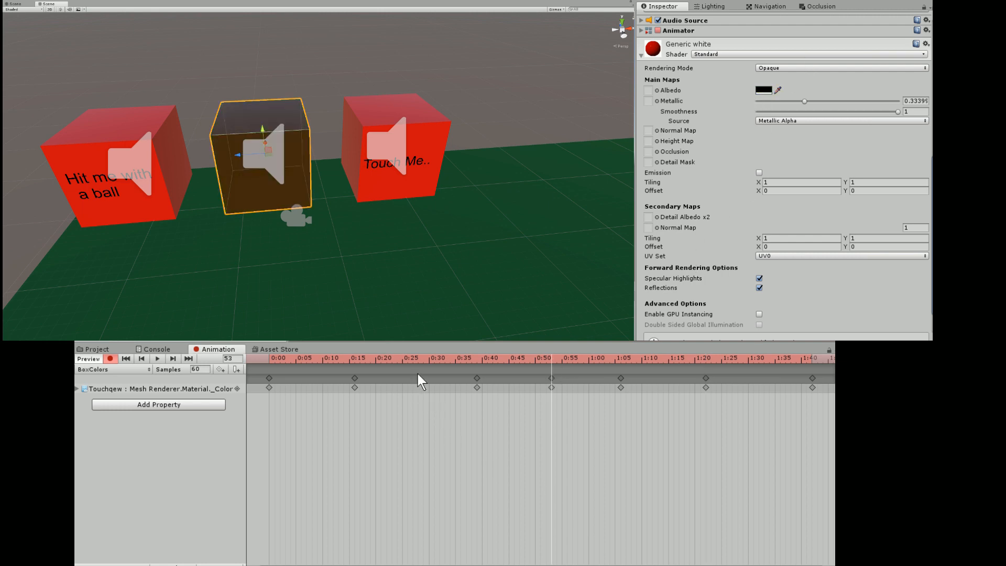
# Step: Record Metallic and Smoothness keyframes of 1 at frame 26 and 0 at frame 92, and turn recording off
pyautogui.click(408, 358)
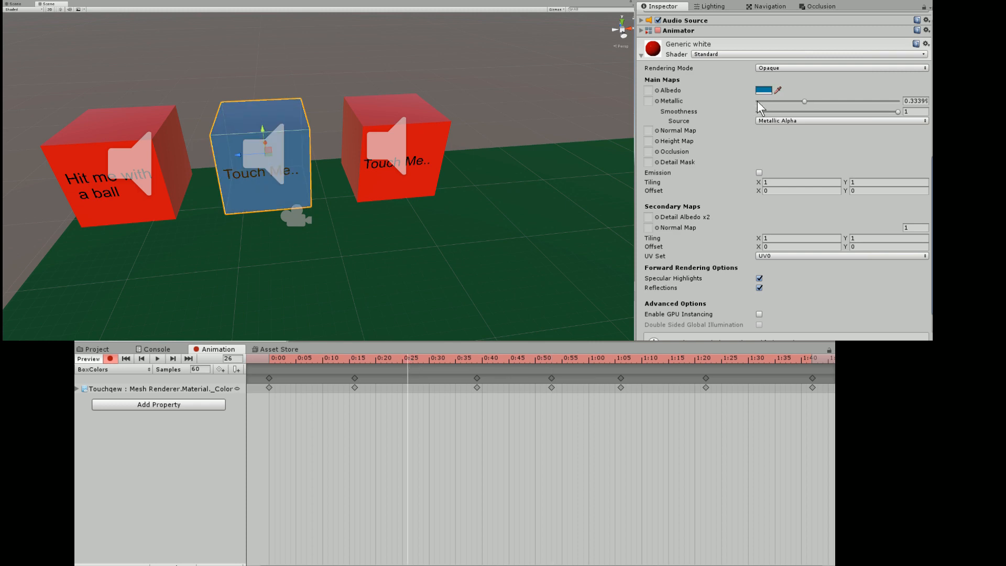
pyautogui.moveTo(804, 102); pyautogui.dragTo(896, 113)
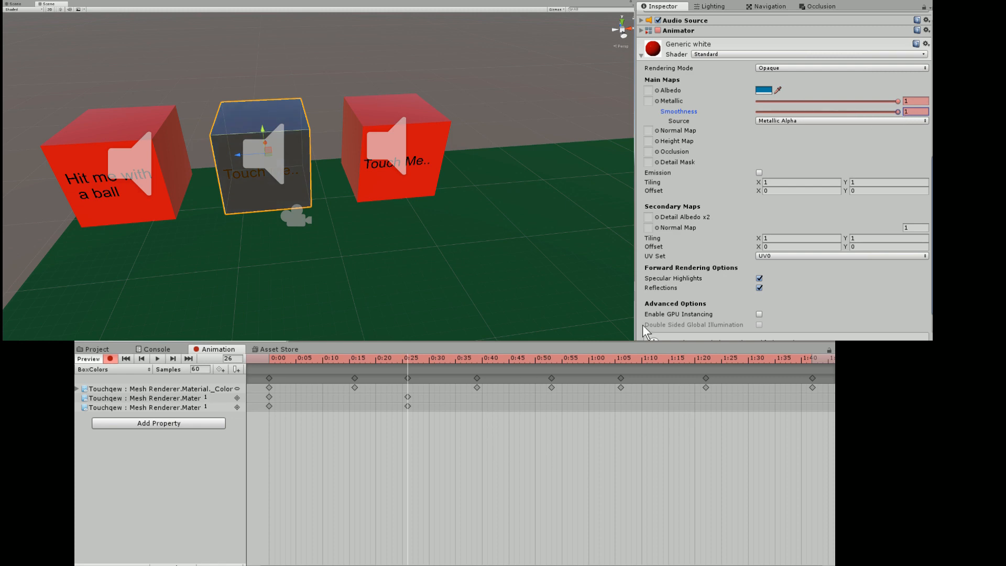
pyautogui.click(759, 359)
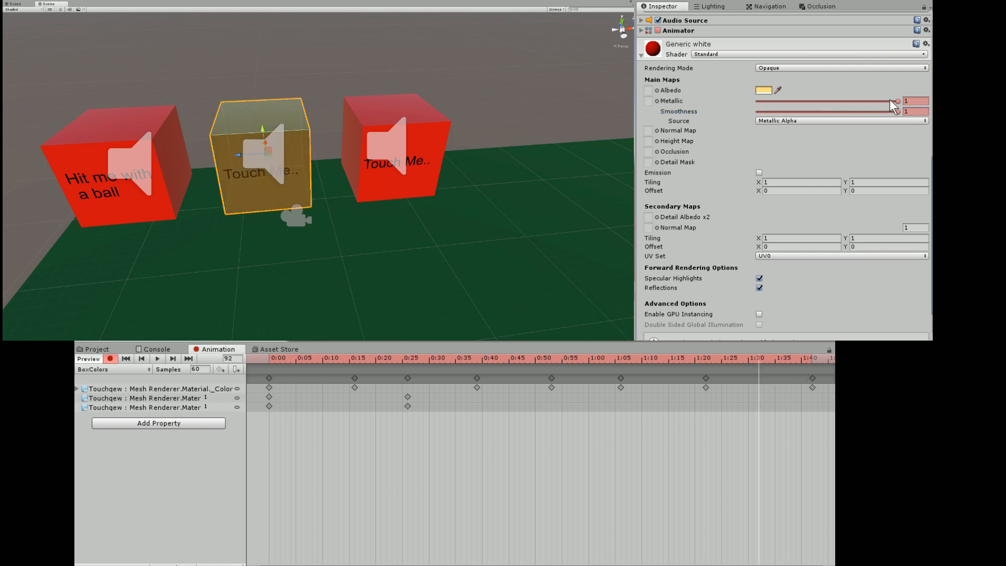
pyautogui.moveTo(894, 101); pyautogui.dragTo(742, 126)
pyautogui.moveTo(896, 111); pyautogui.dragTo(713, 131)
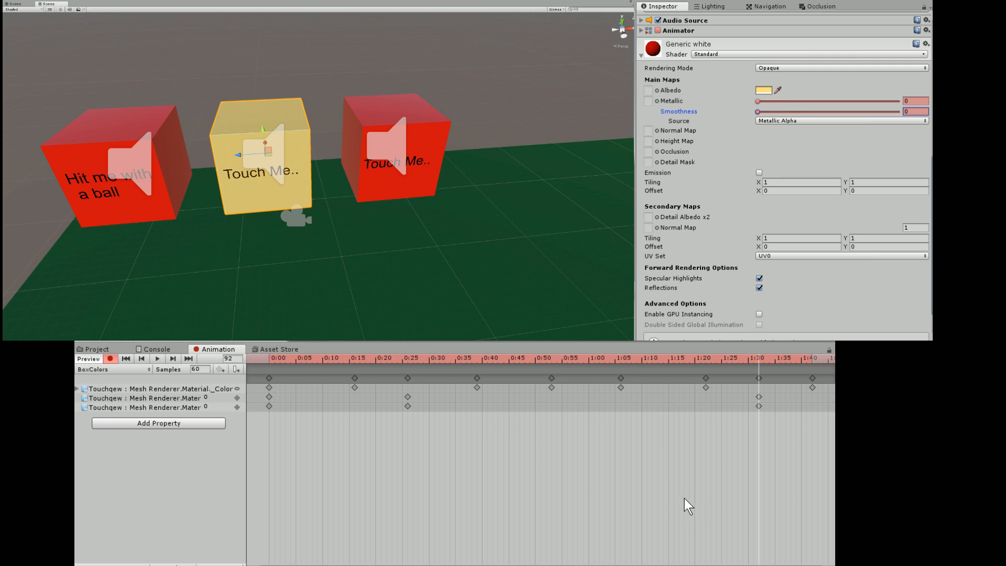
pyautogui.click(109, 358)
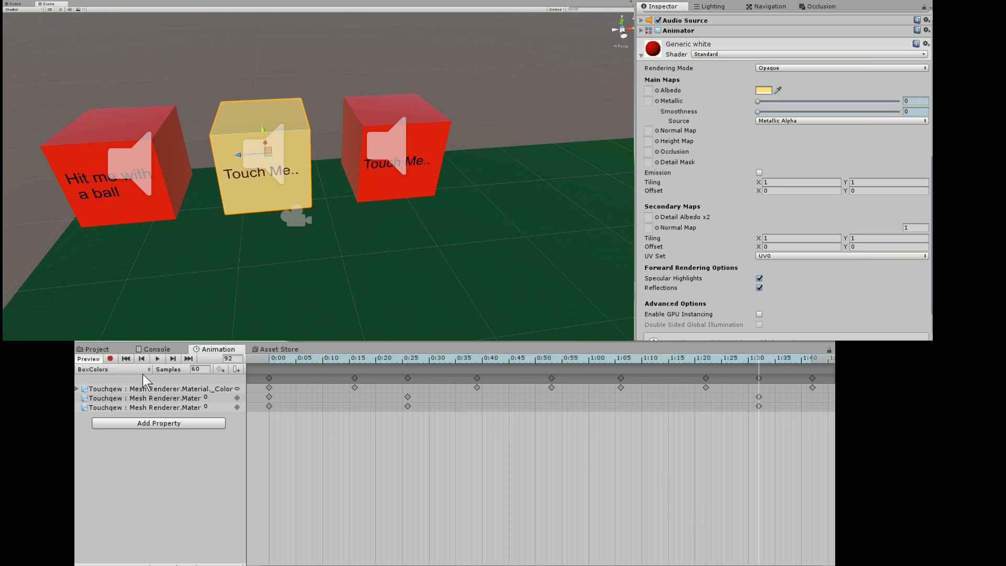
# Step: Play back the BoxColors animation from the start and scrub it to frame 97
pyautogui.moveTo(278, 362); pyautogui.dragTo(200, 353)
pyautogui.click(157, 358)
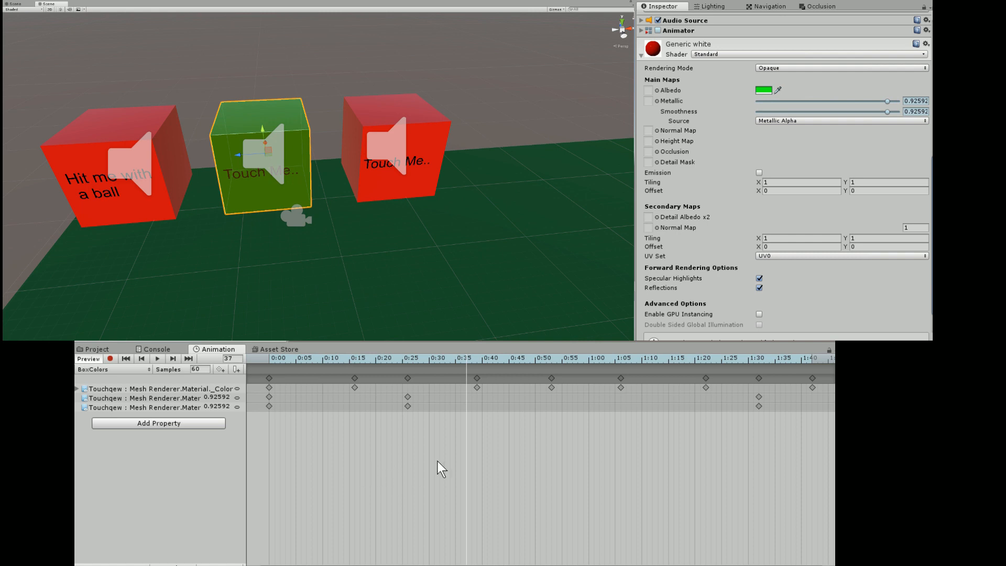
pyautogui.moveTo(467, 356); pyautogui.dragTo(790, 388)
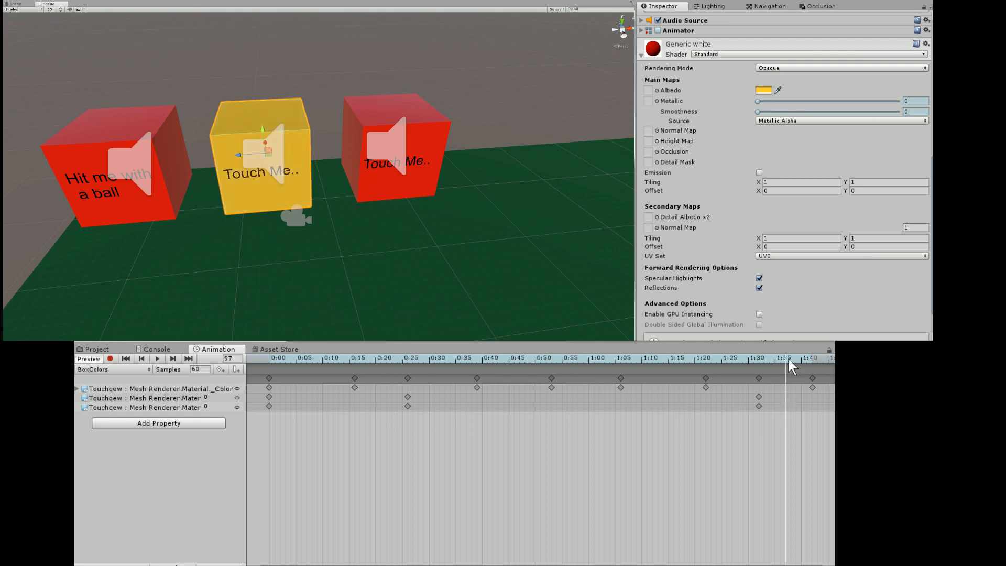
# Step: Record the cube raised to a Y position of about 1.5 at frame 97 and lowered to about 0.55 at frame 149
pyautogui.click(108, 357)
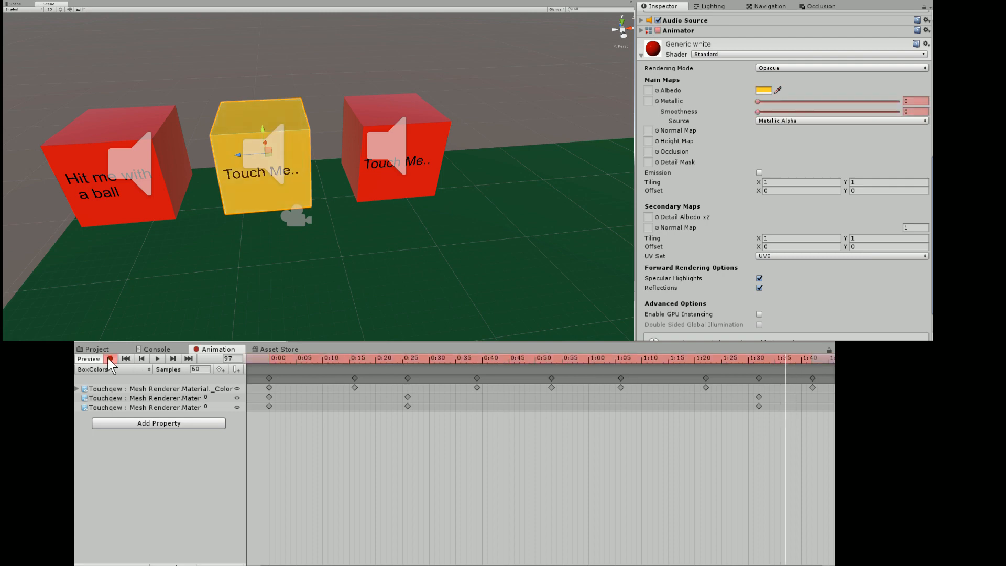
pyautogui.scroll(10, 731, 109)
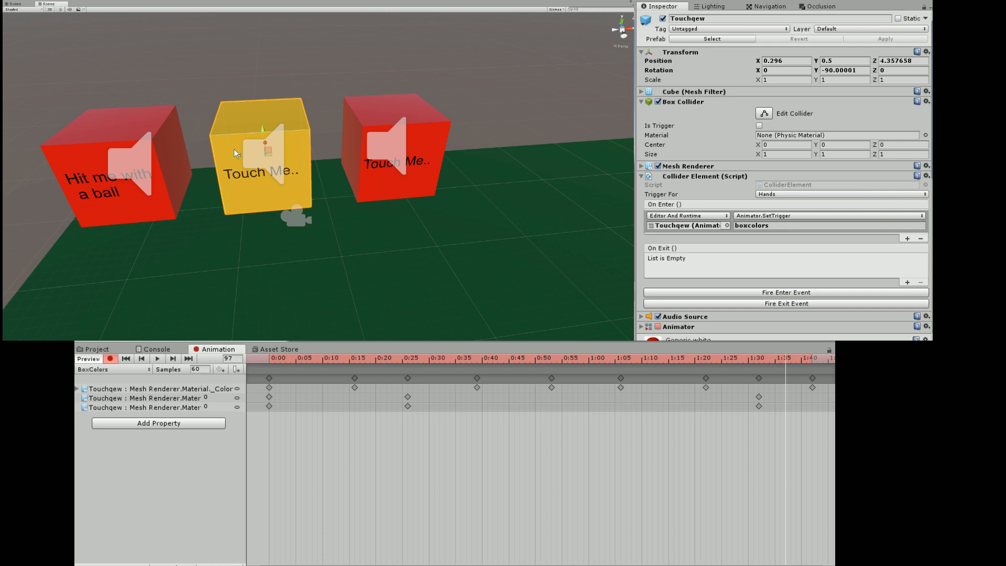
pyautogui.moveTo(263, 130); pyautogui.dragTo(257, 64)
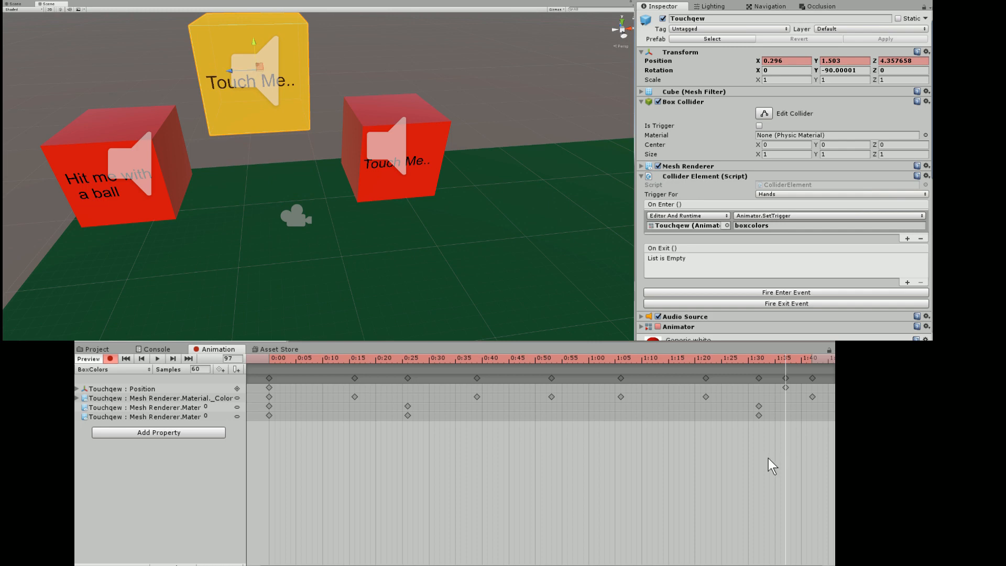
pyautogui.scroll(-2, 734, 439)
pyautogui.scroll(-3, 733, 439)
pyautogui.click(618, 360)
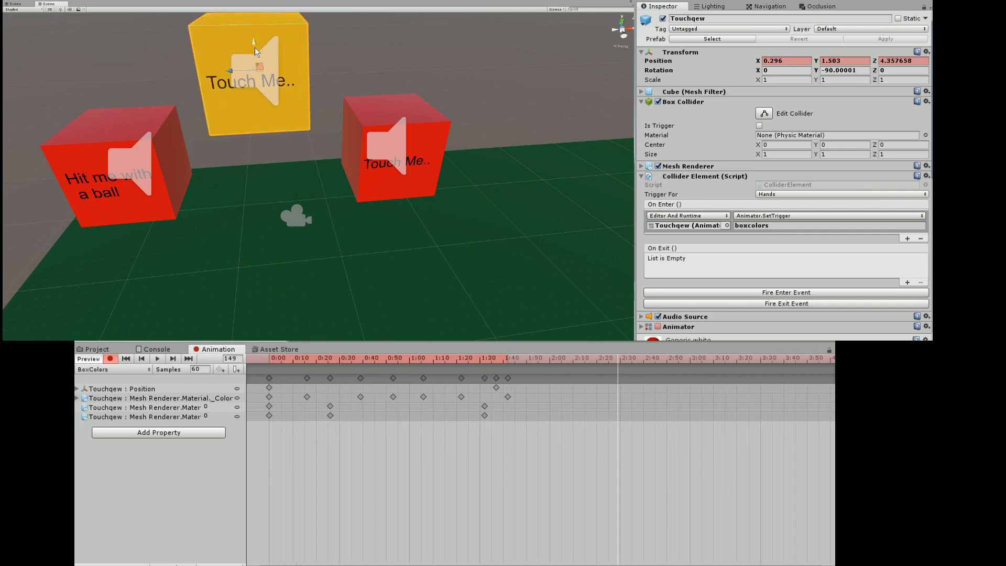
pyautogui.moveTo(253, 45); pyautogui.dragTo(276, 126)
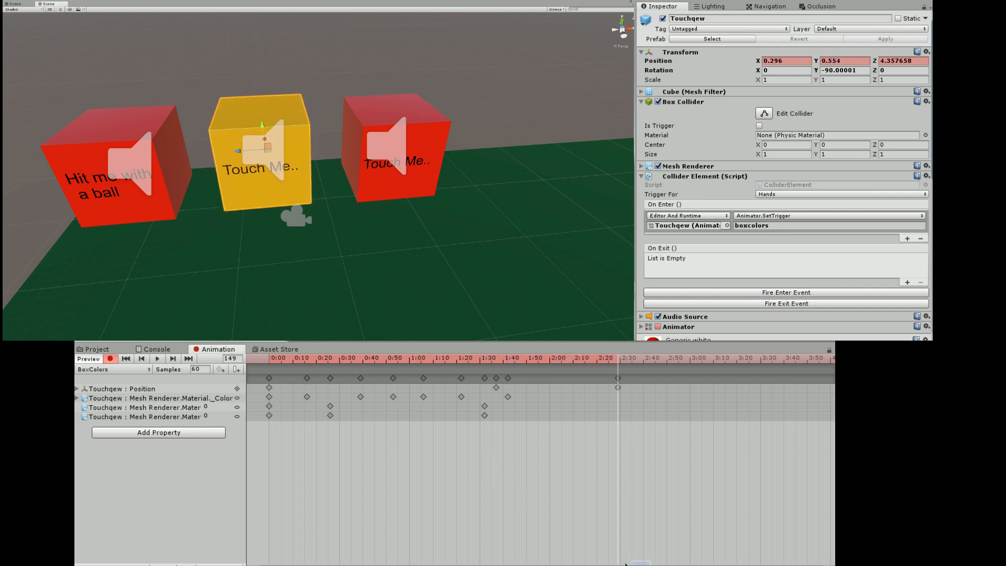
# Step: Preview the BoxColors animation with its position keyframes from frame 0 and turn recording off
pyautogui.click(274, 356)
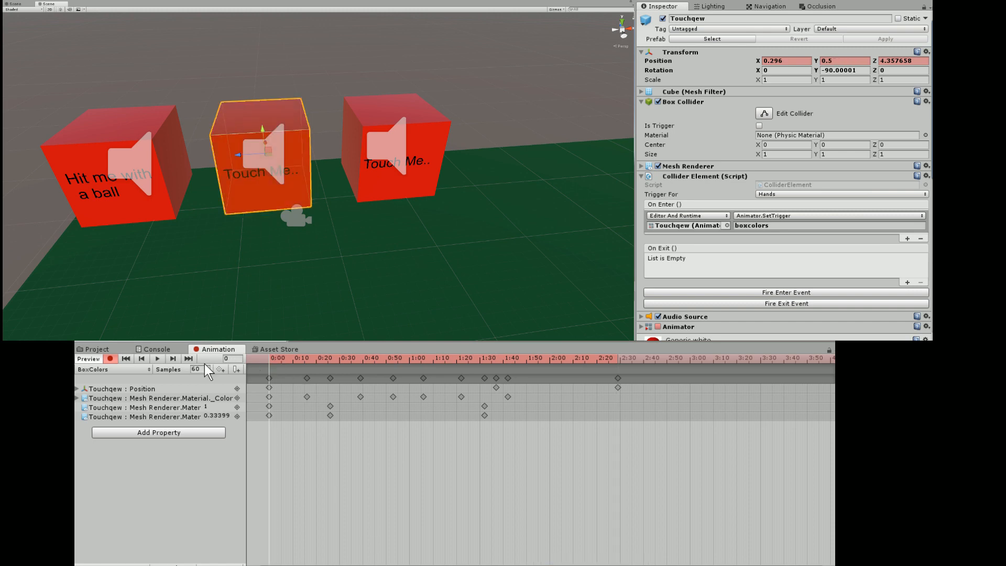
pyautogui.click(158, 358)
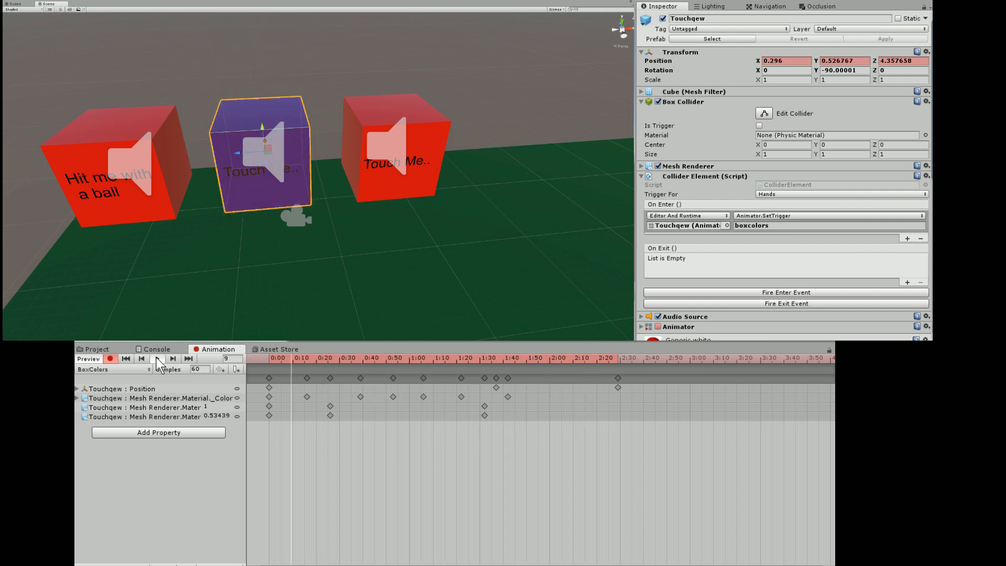
pyautogui.click(110, 358)
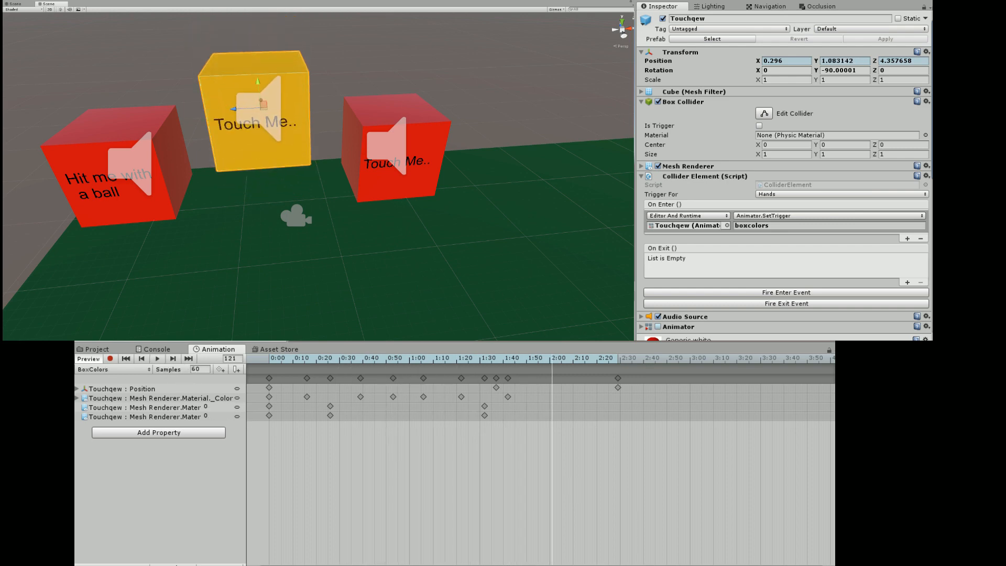
pyautogui.scroll(-4, 807, 231)
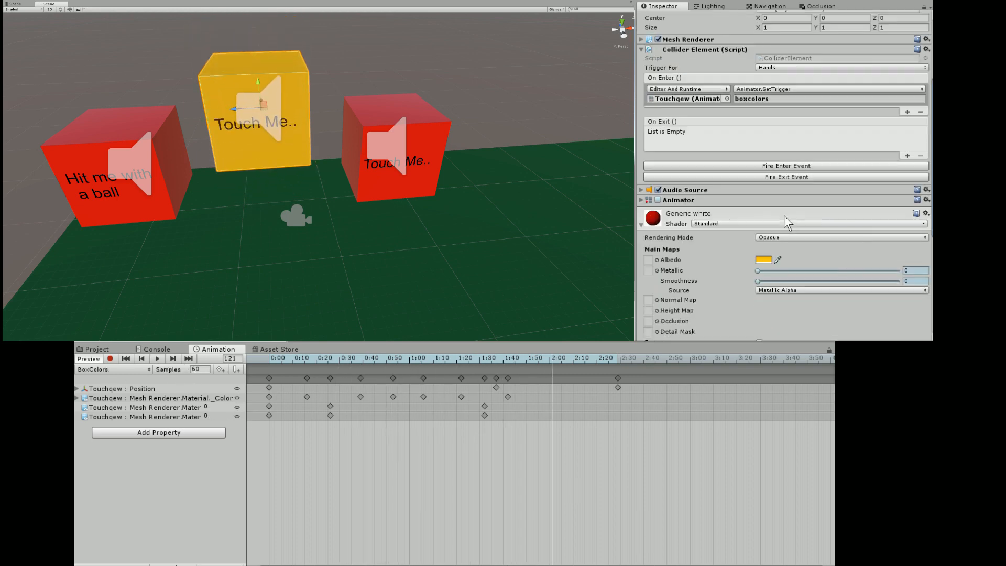
# Step: Review the cube's boxcolors On Enter trigger, and inspect the BoxColors state in its animator controller
pyautogui.scroll(1, 779, 174)
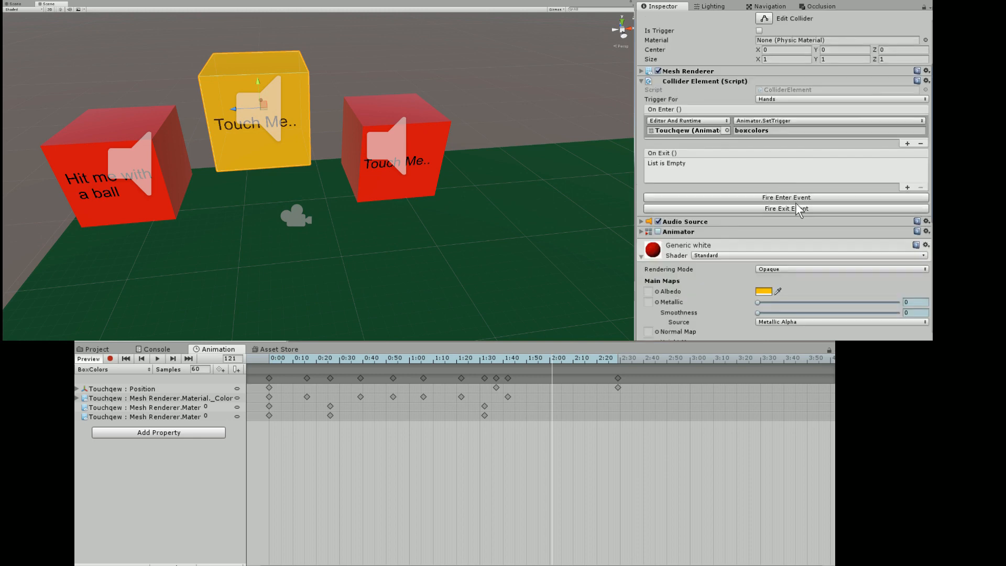
pyautogui.scroll(2, 780, 197)
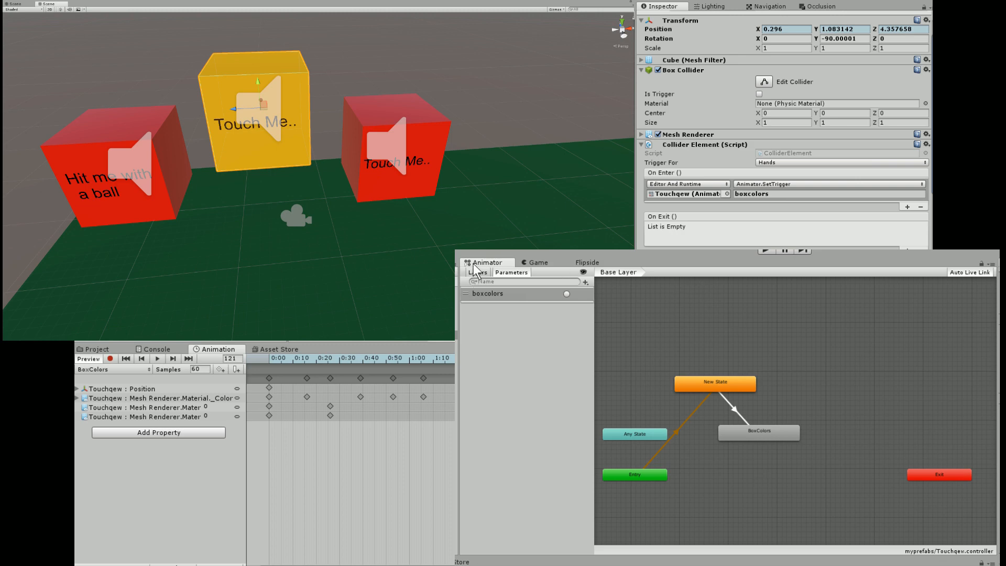
pyautogui.scroll(-1, 827, 400)
pyautogui.moveTo(825, 397); pyautogui.dragTo(837, 411, button='middle')
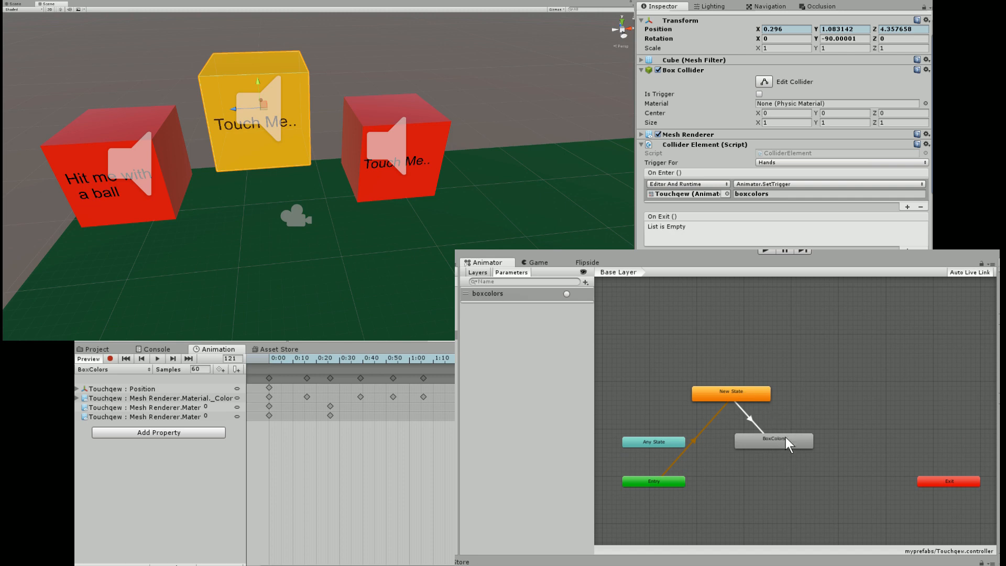
pyautogui.click(774, 444)
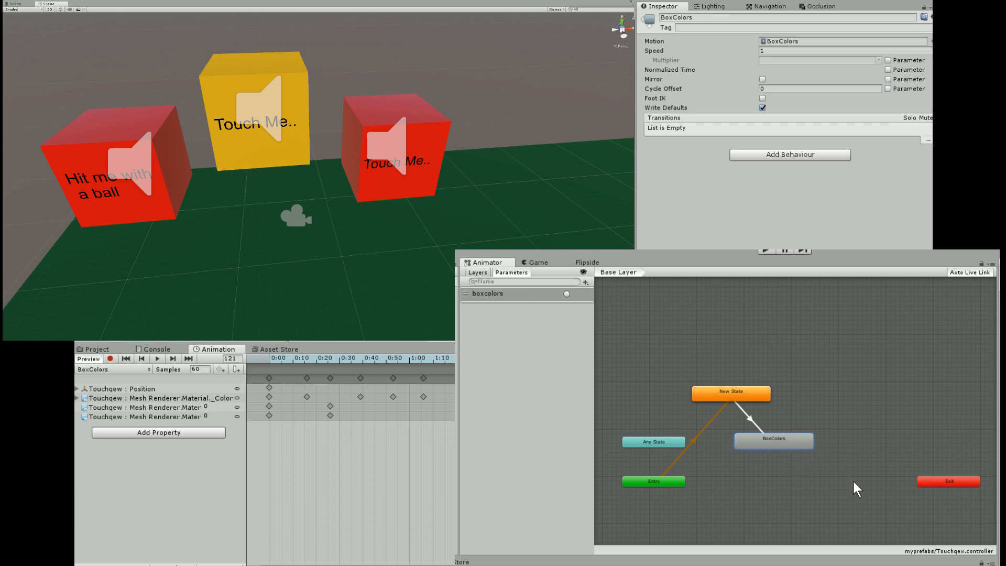
# Step: Create an extra empty state above New State in the Base Layer and set it as the layer default state
pyautogui.click(953, 473)
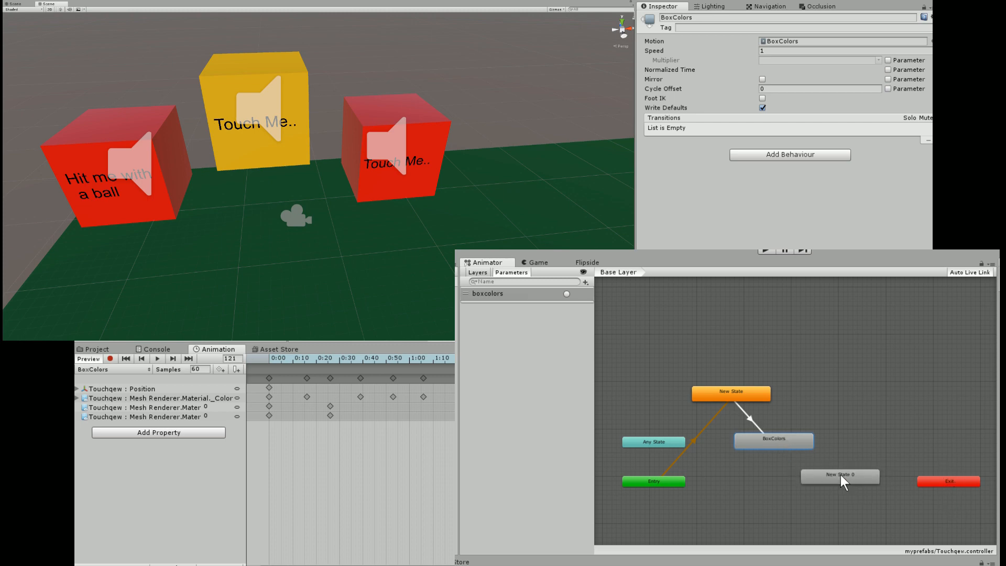
pyautogui.moveTo(840, 475); pyautogui.dragTo(826, 343)
pyautogui.click(738, 398)
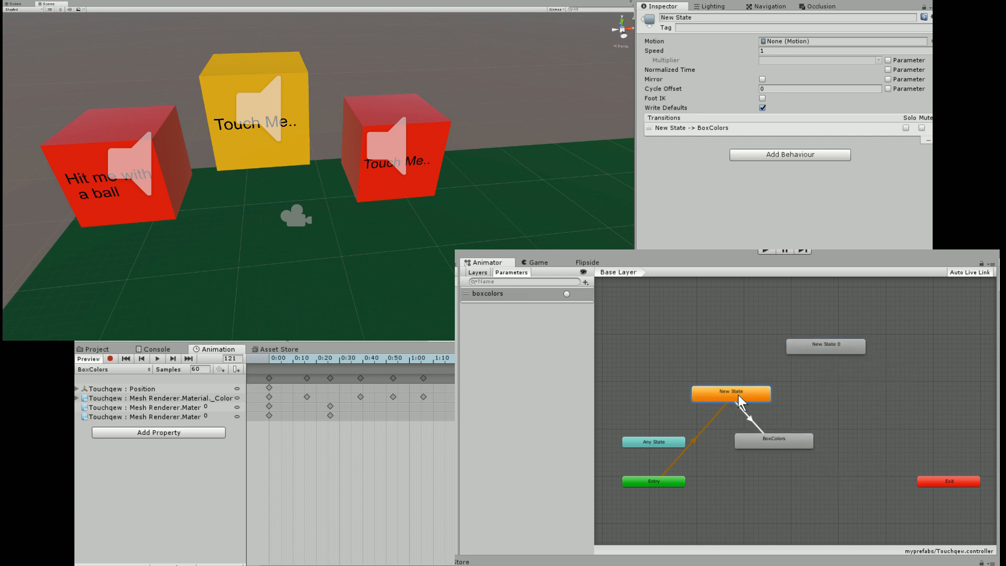
pyautogui.rightClick(825, 347)
pyautogui.click(868, 369)
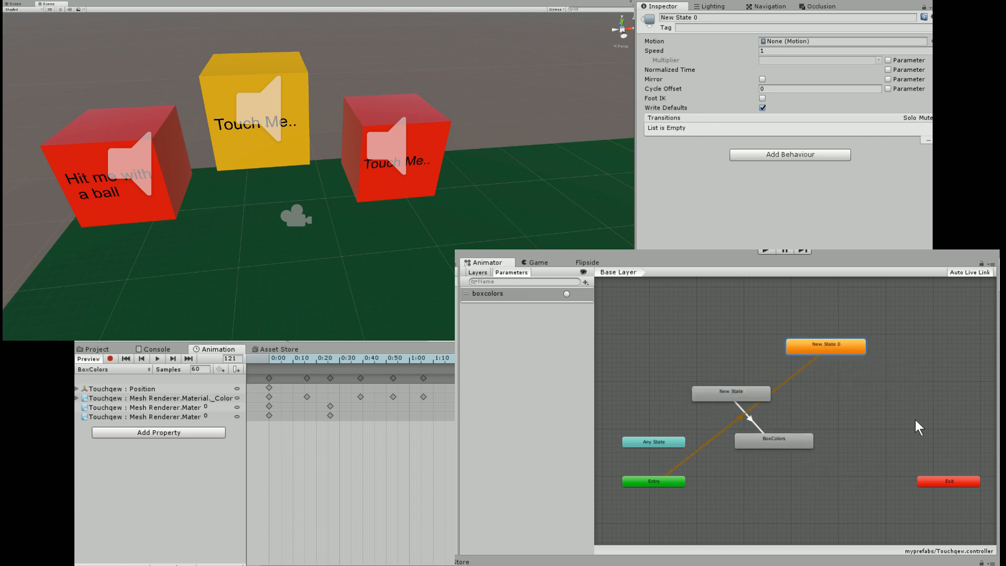
# Step: Delete the extra empty state, restore New State as the layer default and move it slightly higher in the graph
pyautogui.moveTo(840, 342); pyautogui.dragTo(836, 341)
pyautogui.press('Delete')
pyautogui.click(736, 393)
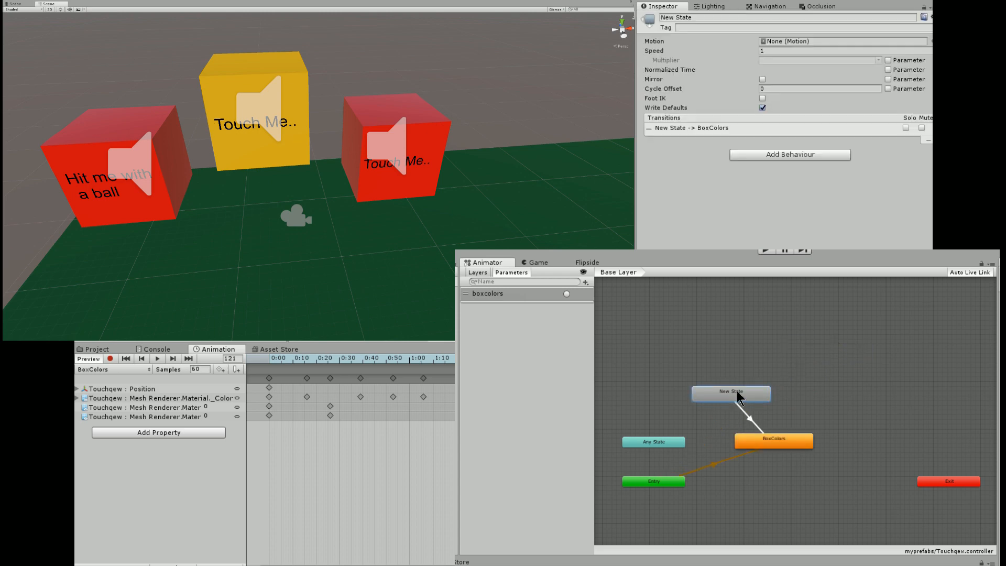
pyautogui.click(781, 413)
pyautogui.moveTo(747, 392); pyautogui.dragTo(742, 368)
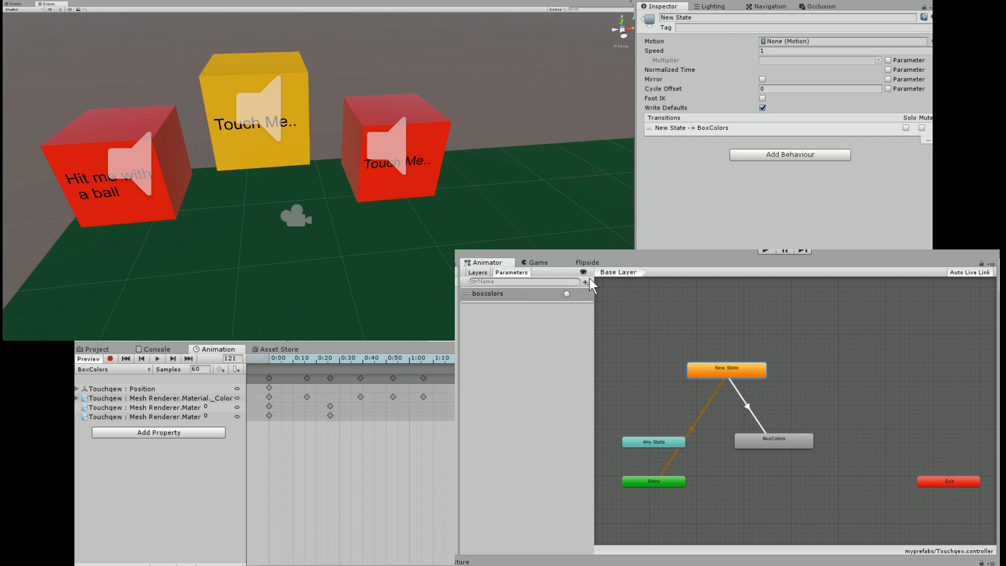
# Step: Add a trigger parameter below boxcolors with its default name, and delete it again
pyautogui.click(615, 330)
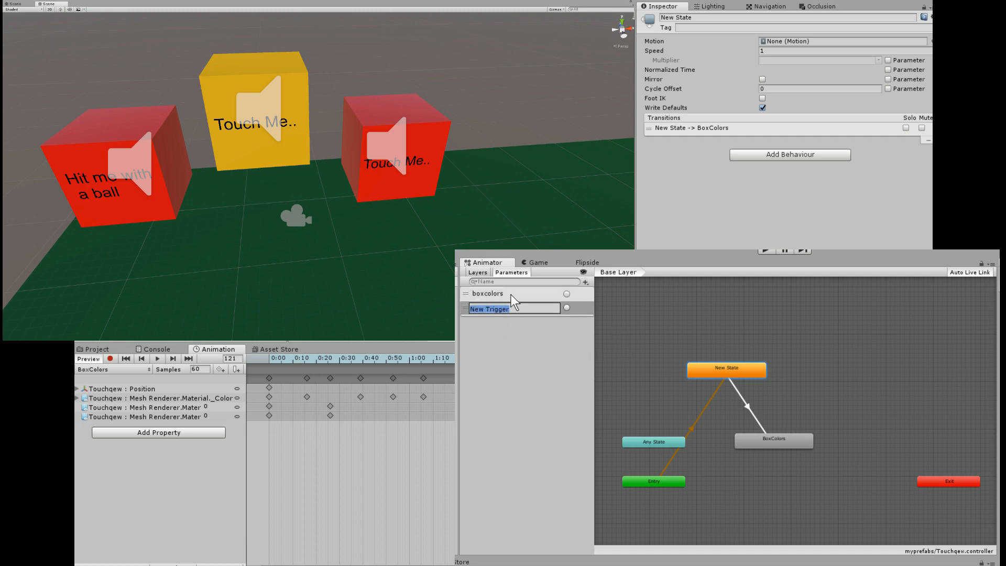
pyautogui.click(468, 312)
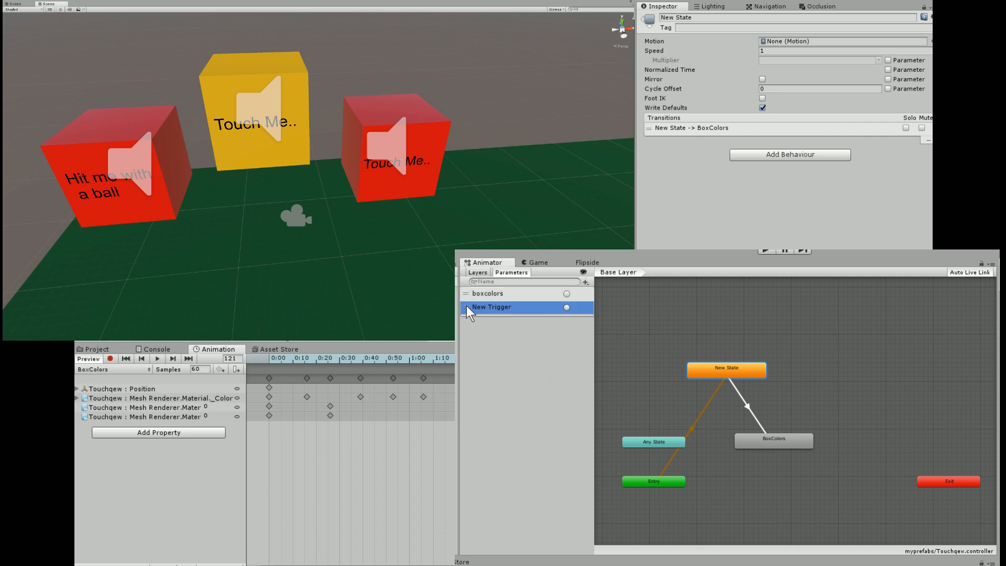
pyautogui.press('Delete')
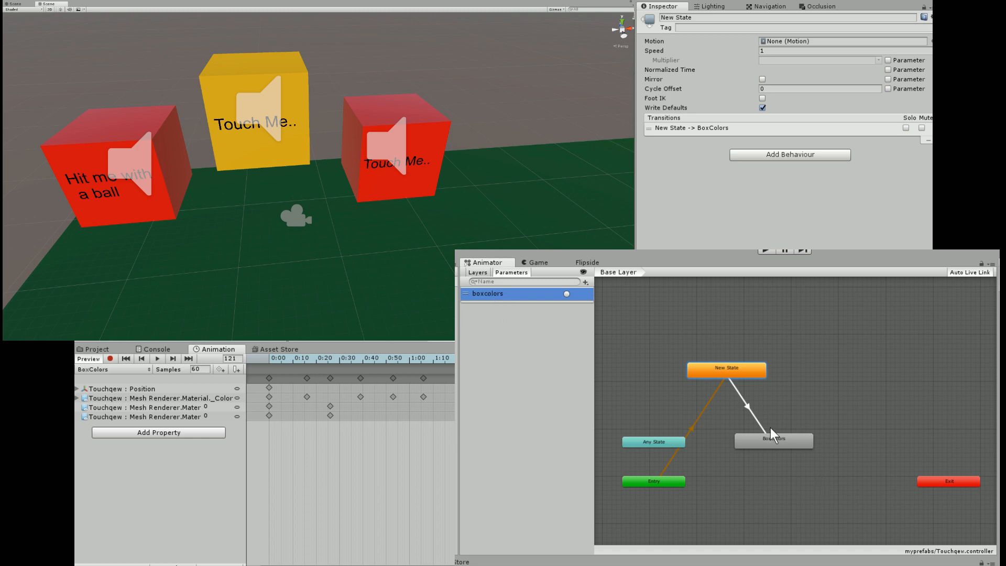
# Step: Examine the condition on the transition from New State to BoxColors, and the loop setting of the BoxColors clip
pyautogui.click(748, 408)
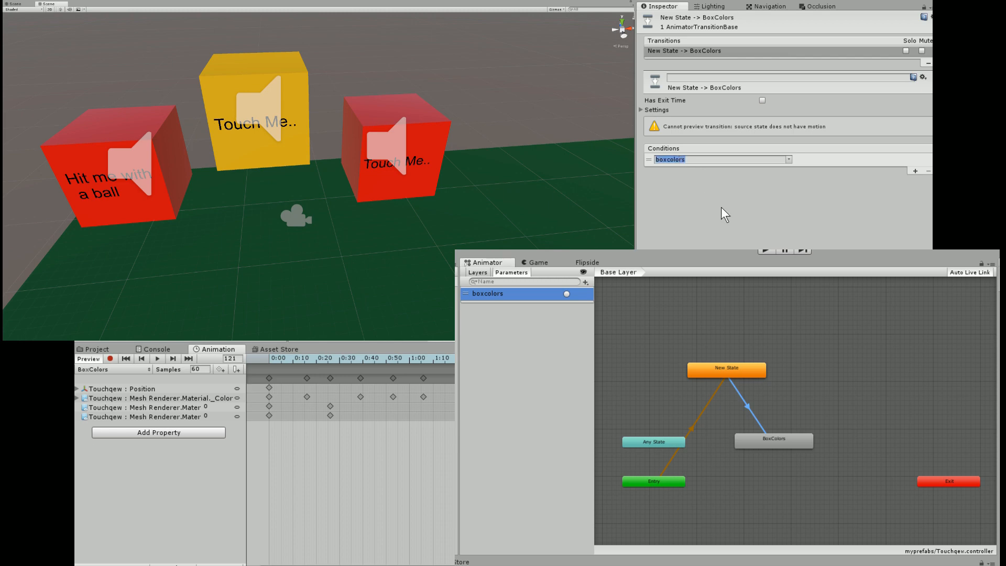
pyautogui.click(779, 445)
pyautogui.doubleClick(778, 445)
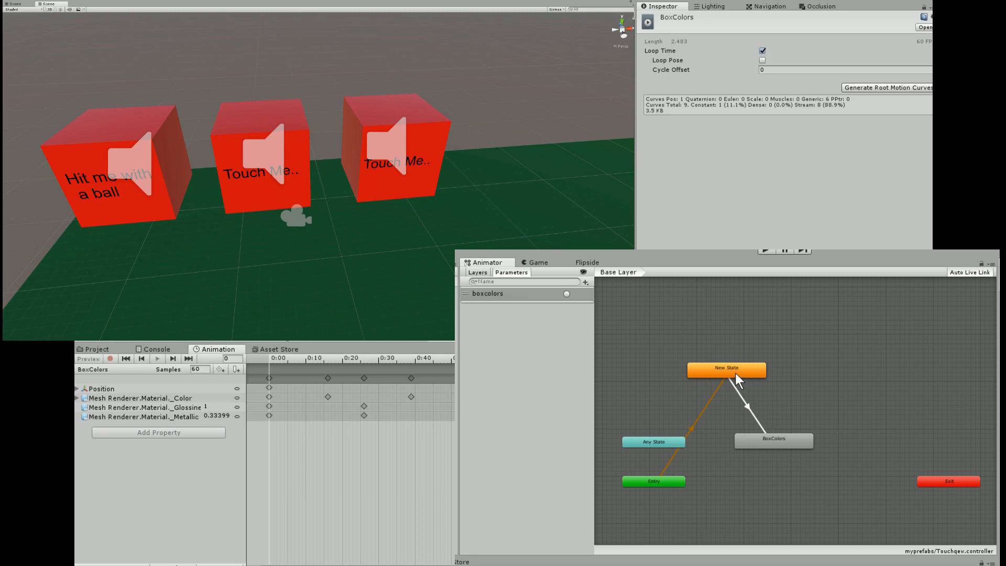
pyautogui.rightClick(781, 441)
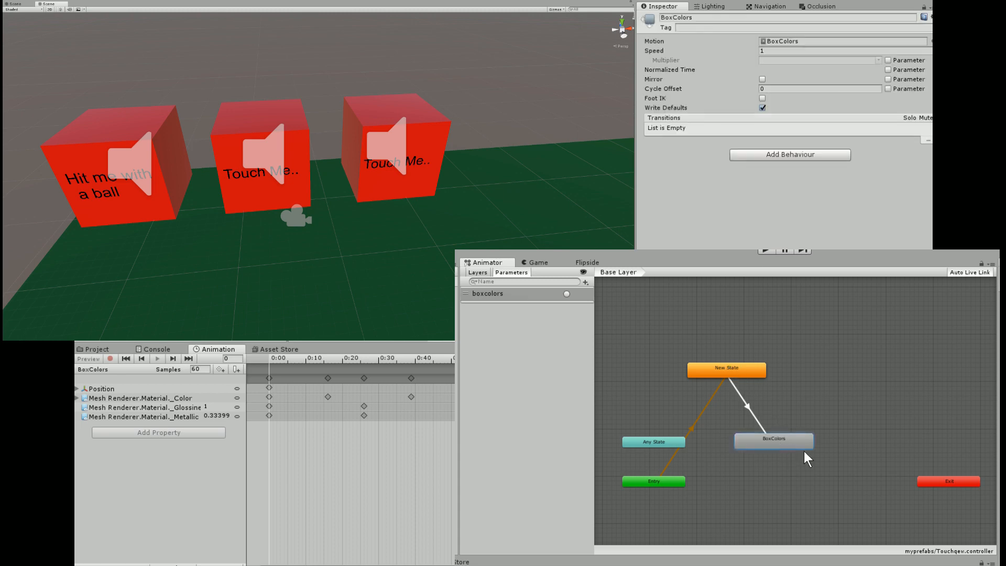
pyautogui.click(804, 451)
pyautogui.click(456, 299)
# Step: Inspect the middle Touch Me cube's On Enter event and its Animator.SetTrigger parameter name
pyautogui.click(383, 125)
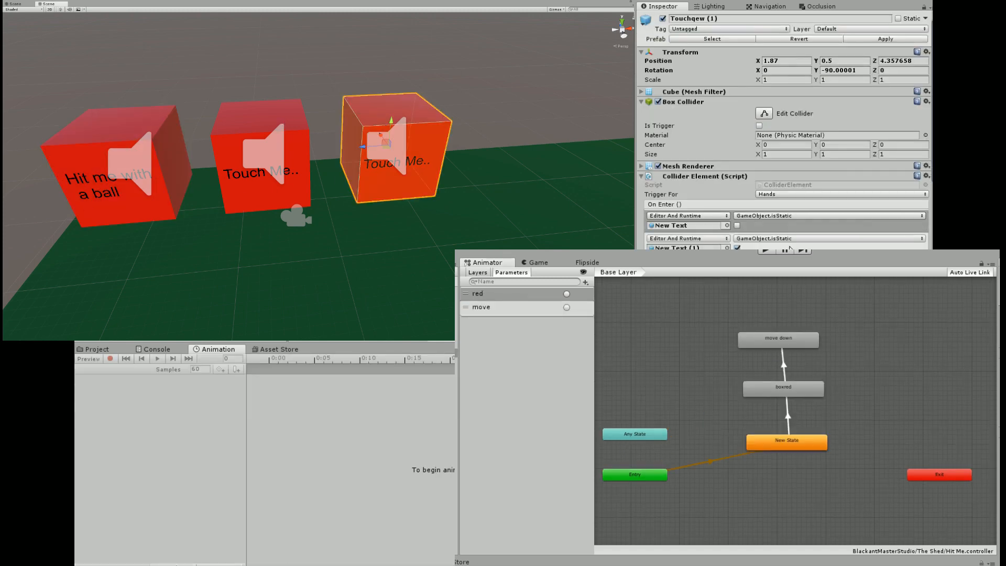
pyautogui.click(218, 130)
pyautogui.scroll(-1, 775, 202)
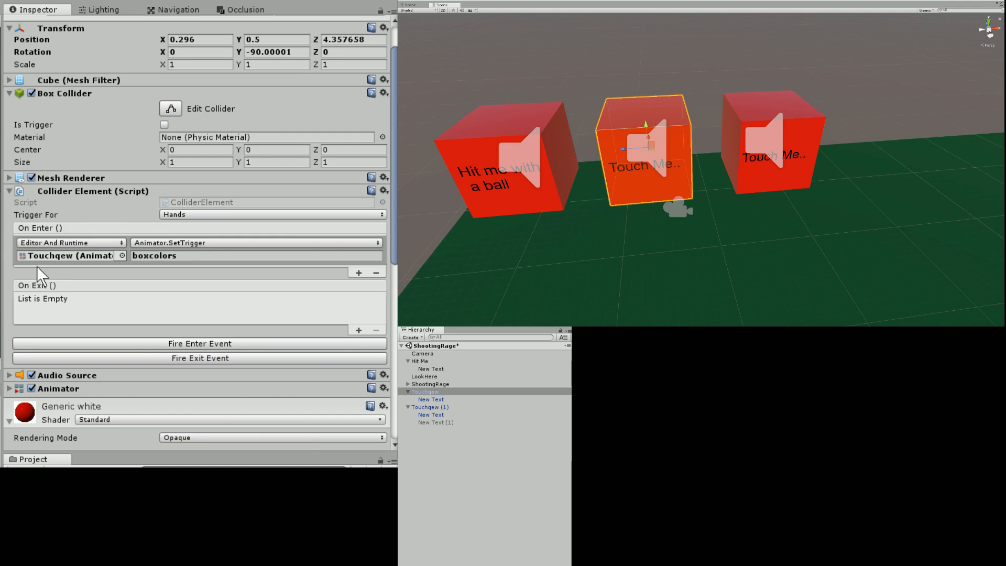
pyautogui.click(181, 256)
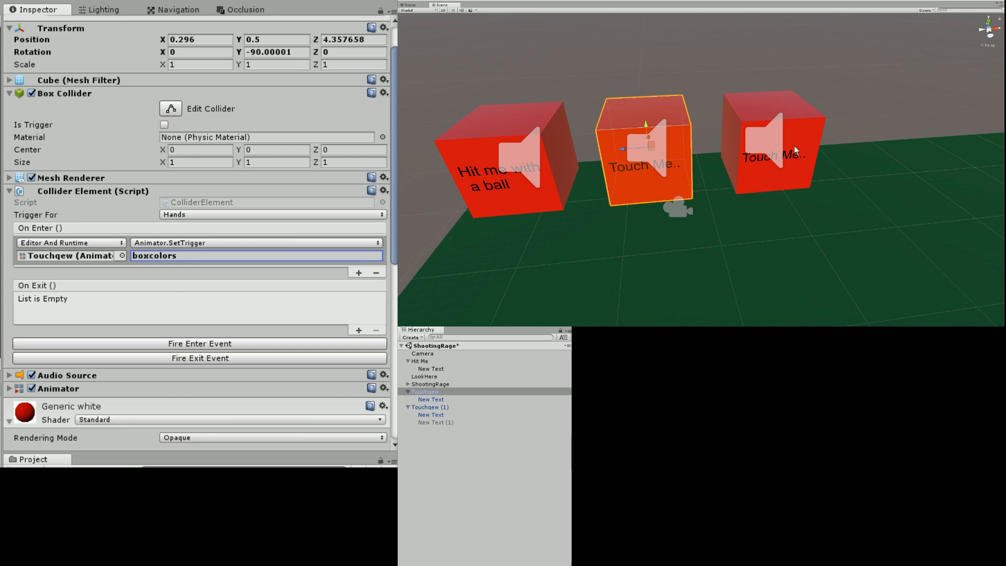
# Step: Remove the empty On Exit entry from the Collider Element of the second Touch Me cube, Touchqew (1)
pyautogui.click(767, 108)
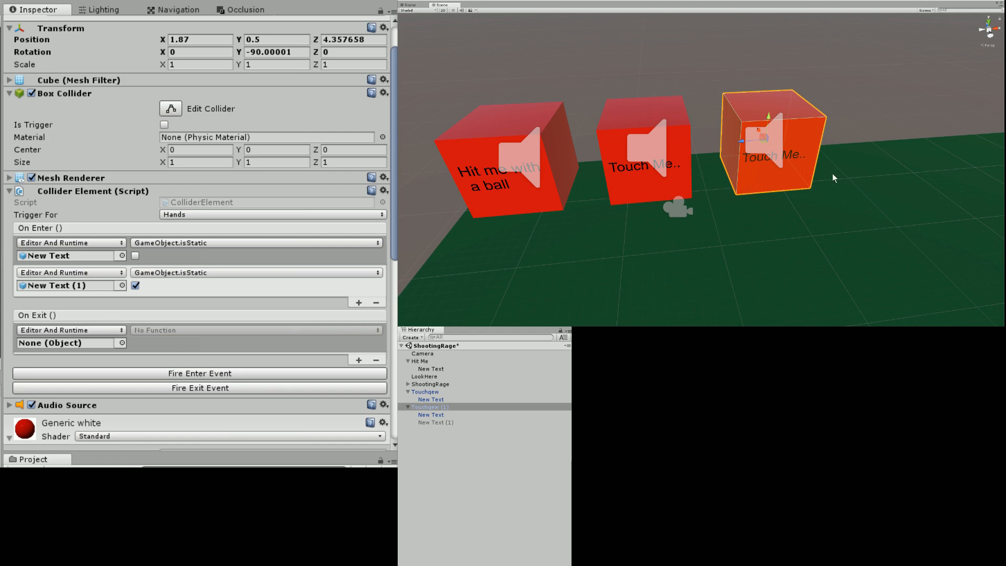
pyautogui.moveTo(834, 179); pyautogui.dragTo(730, 168, button='middle')
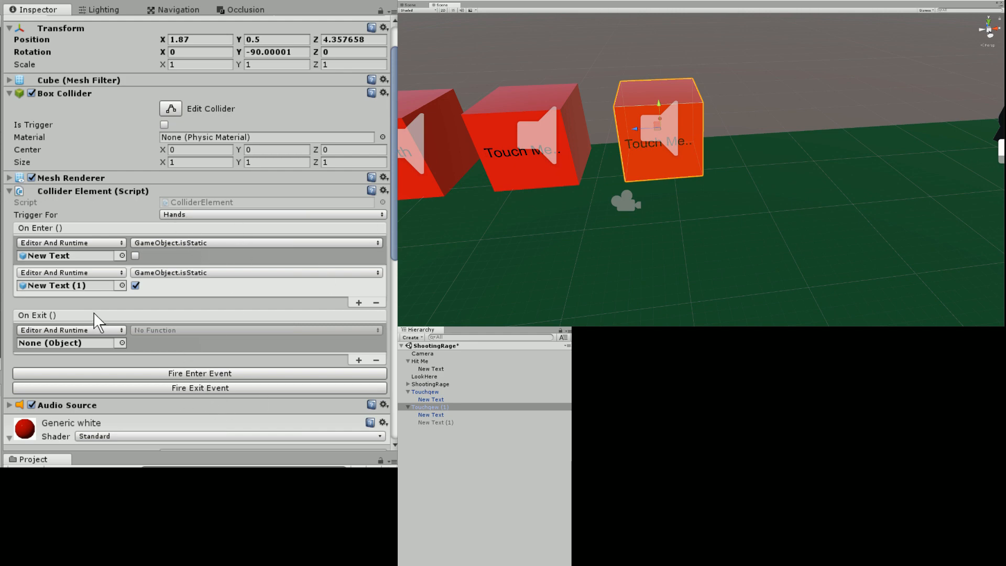
pyautogui.click(276, 340)
pyautogui.click(376, 360)
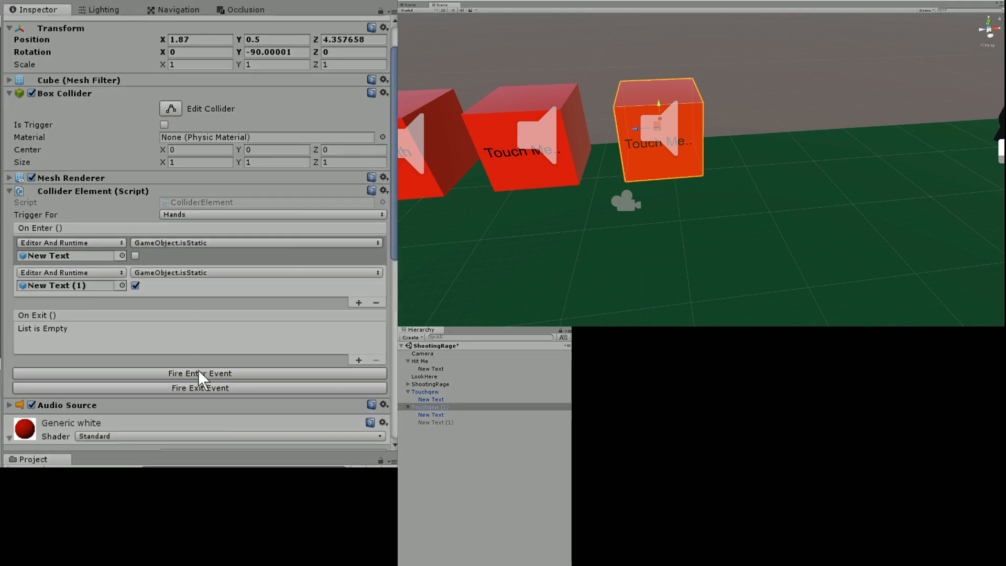
# Step: Test Touchqew (1)'s enter event in play mode, and check its two child text objects against the On Enter entries
pyautogui.click(200, 371)
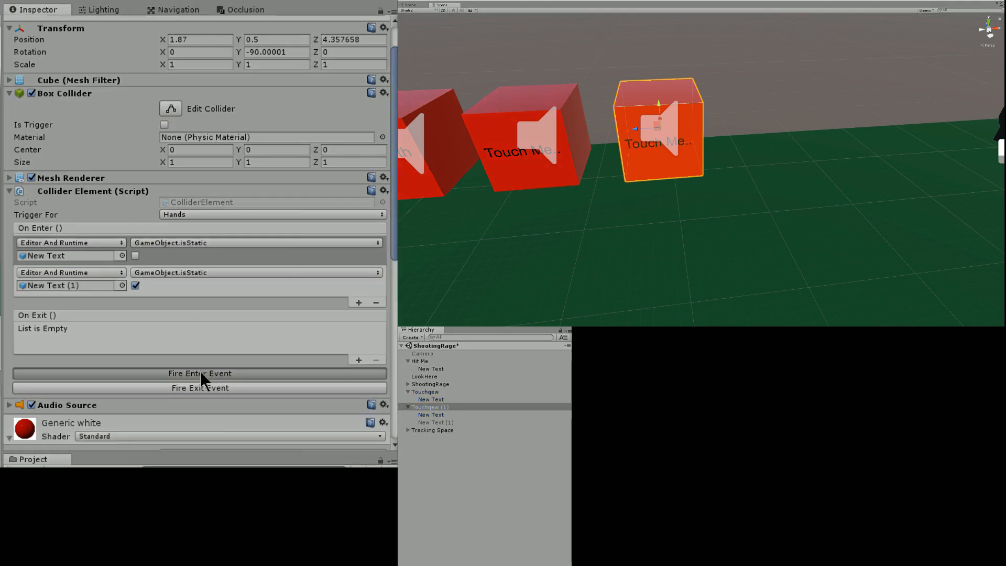
pyautogui.click(200, 370)
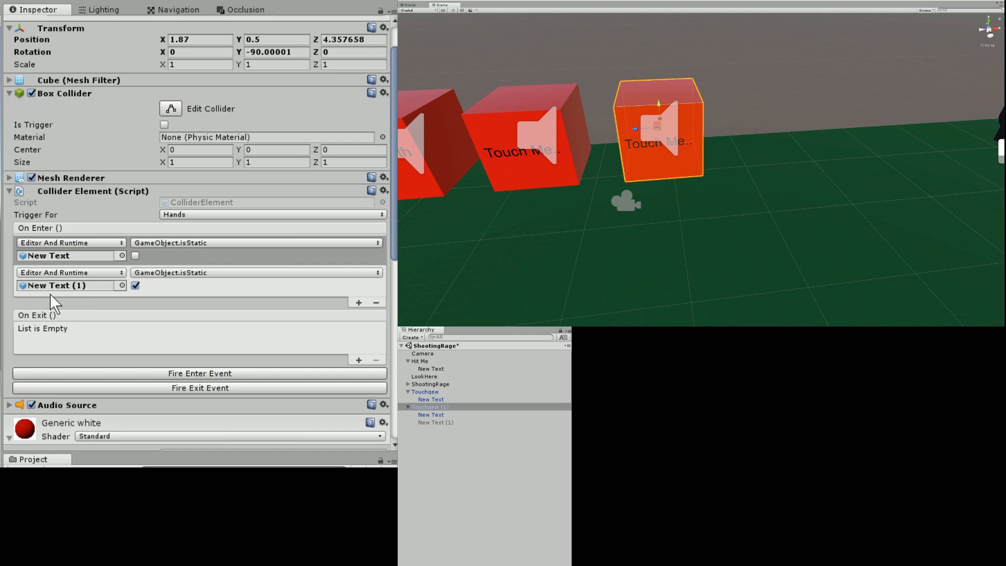
pyautogui.click(442, 422)
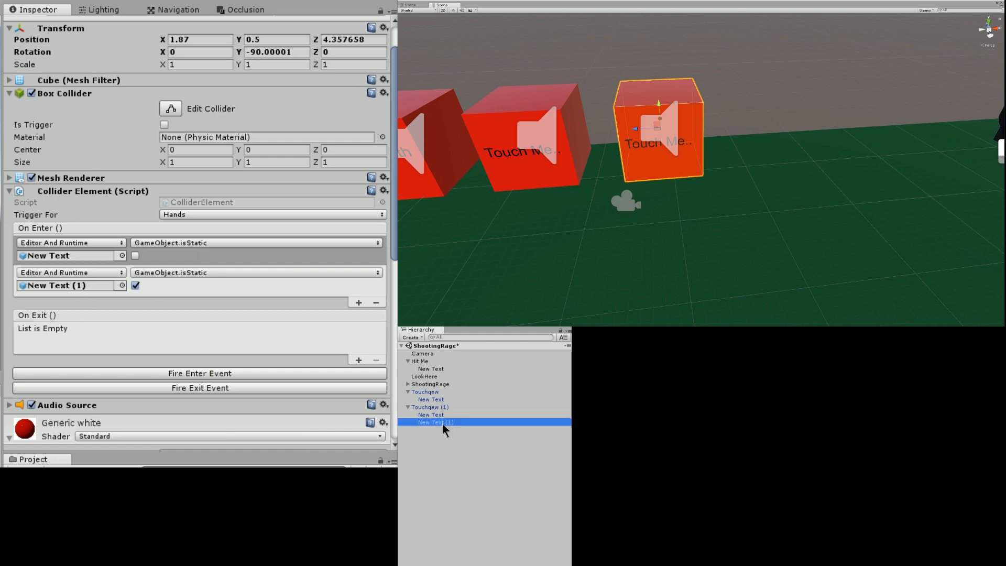
pyautogui.click(442, 409)
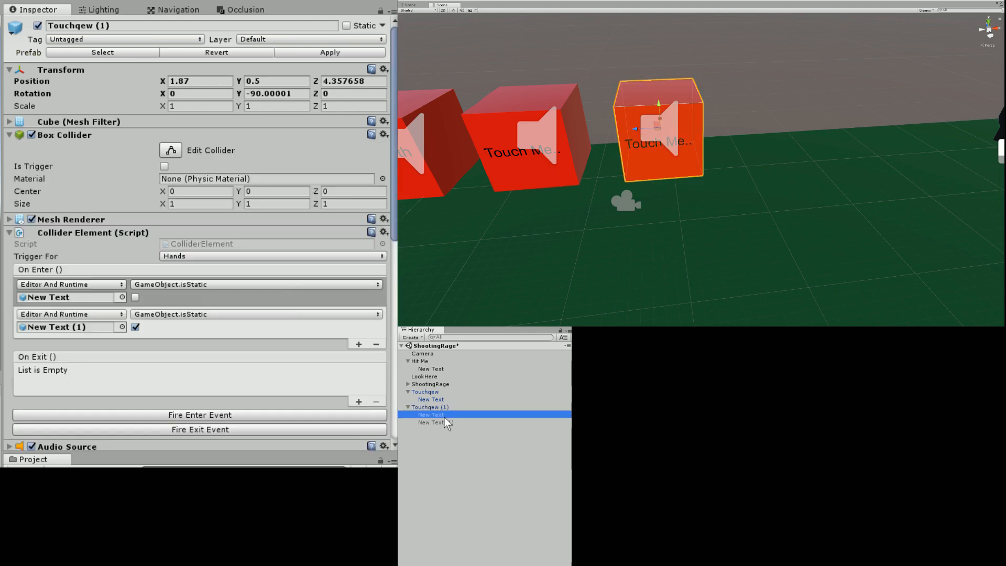
pyautogui.click(443, 415)
pyautogui.click(443, 408)
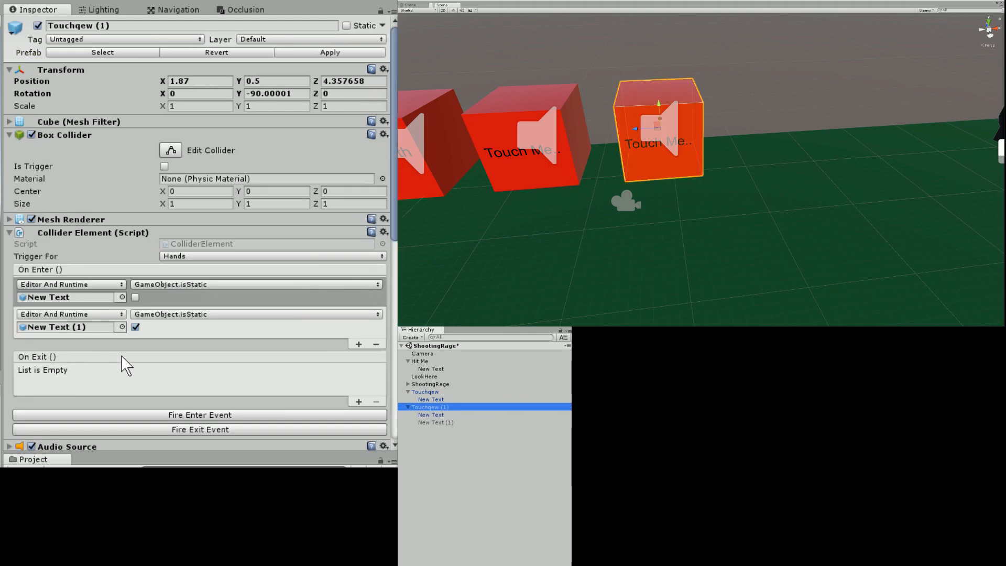
# Step: Change the On Enter functions for both New Text and New Text (1) to GameObject.SetActive
pyautogui.click(171, 291)
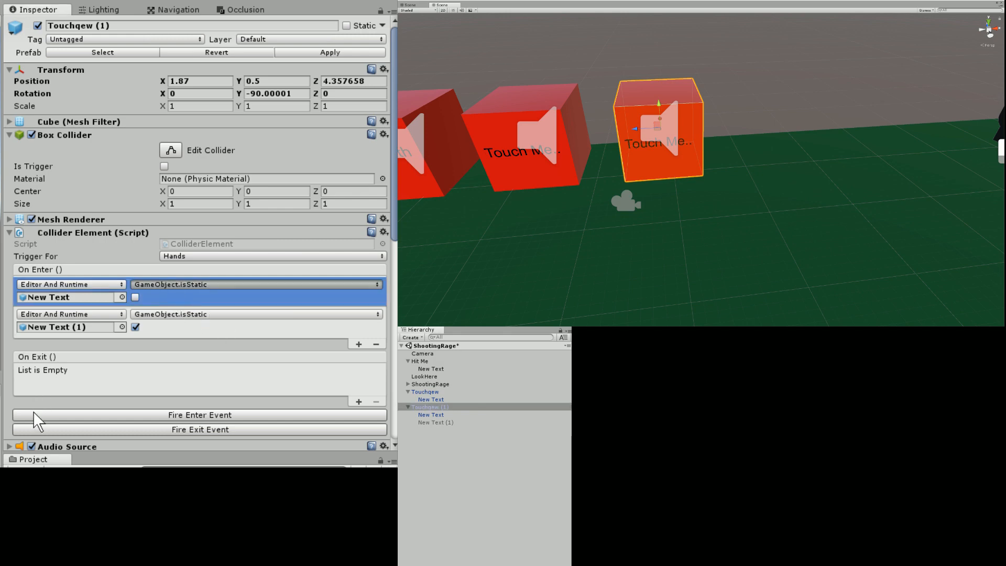
pyautogui.click(32, 424)
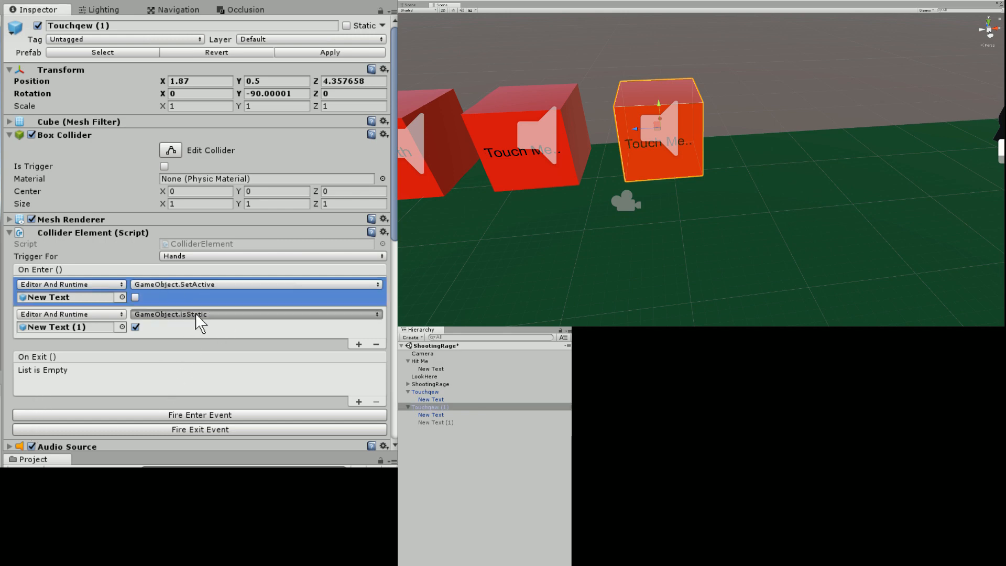
pyautogui.click(56, 459)
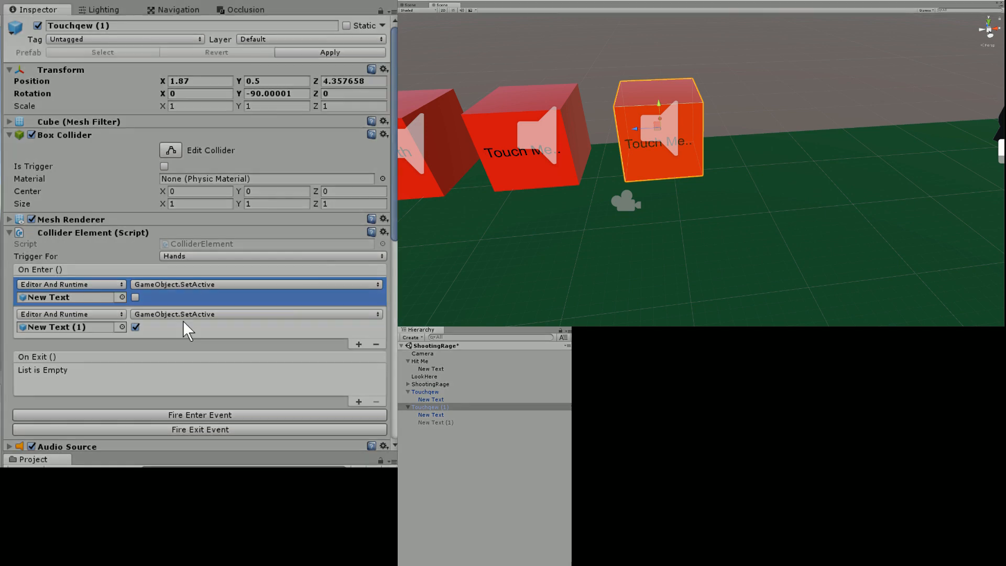
# Step: Test the text swap on Touchqew (1) twice by firing its enter event in play mode, and exit play mode
pyautogui.click(184, 414)
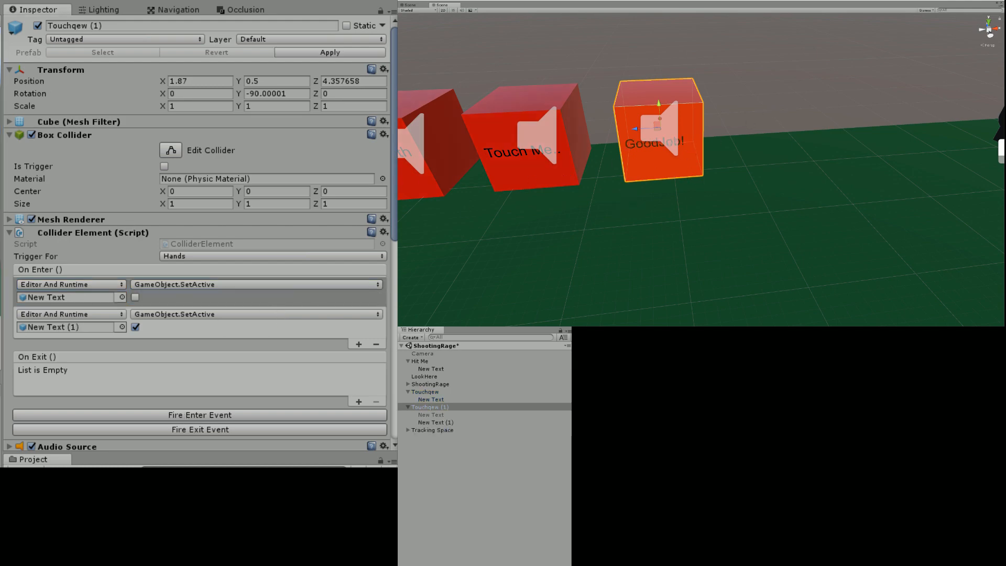
pyautogui.hotkey('ctrl', 'p')
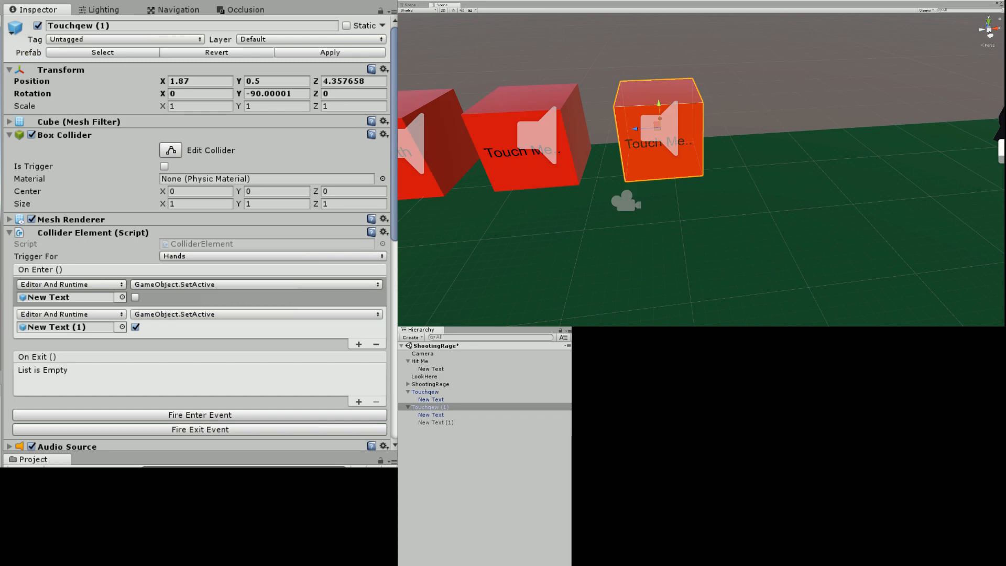
pyautogui.hotkey('ctrl', 'p')
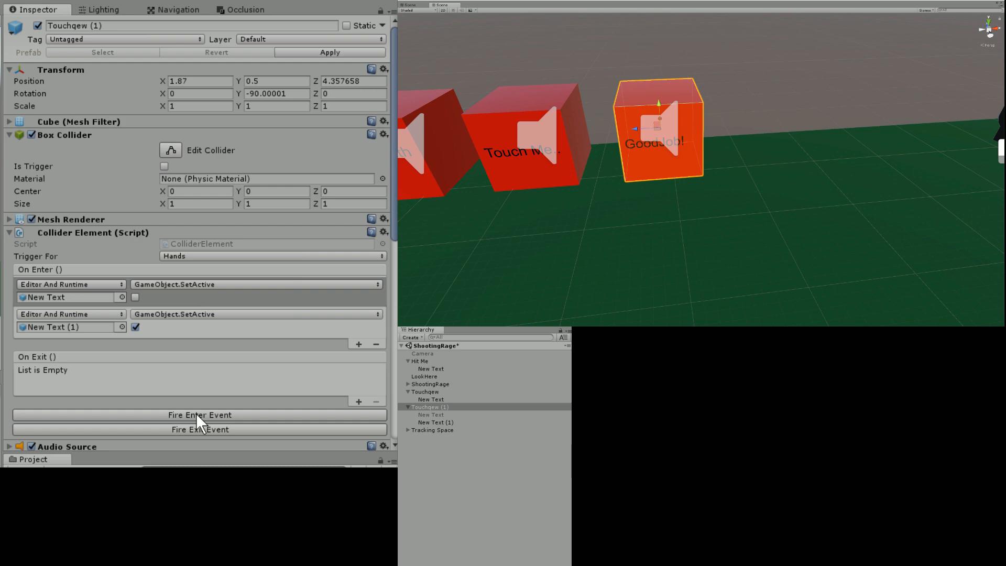
pyautogui.hotkey('ctrl', 'p')
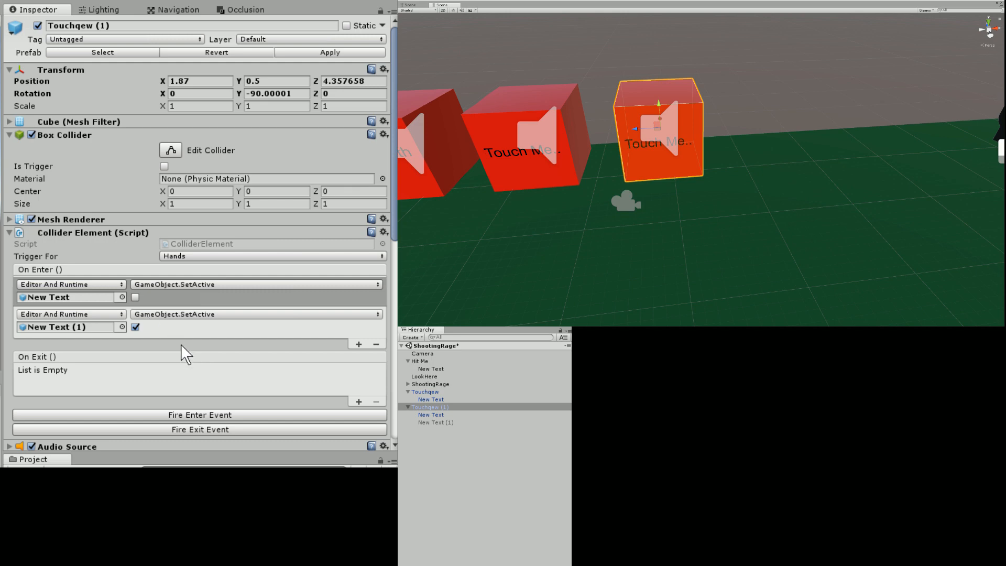
# Step: Review Touchqew (1)'s Collider Element, and examine the On Enter and On Exit events of Cylinder (3) in the shooting range
pyautogui.scroll(-5, 181, 344)
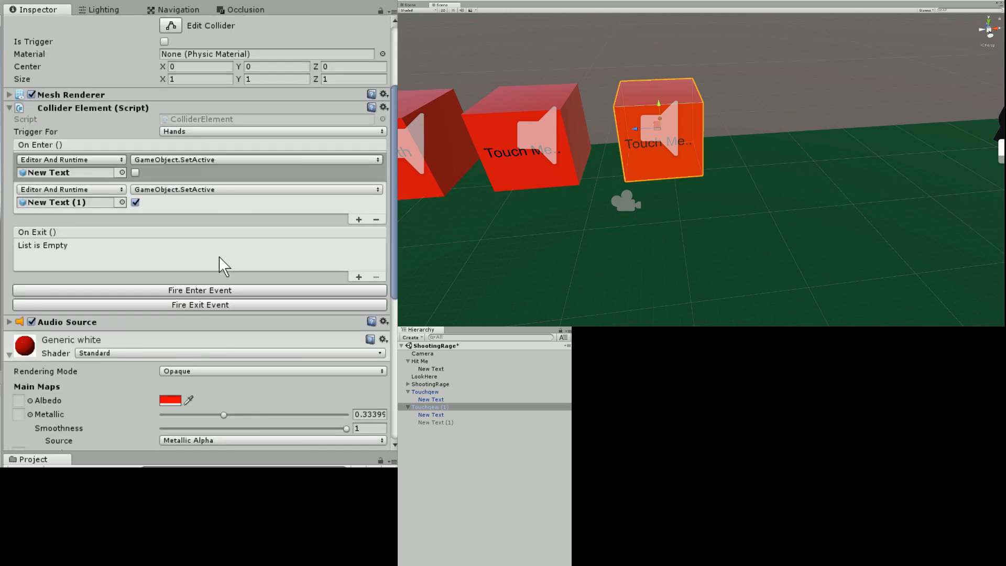
pyautogui.scroll(3, 222, 294)
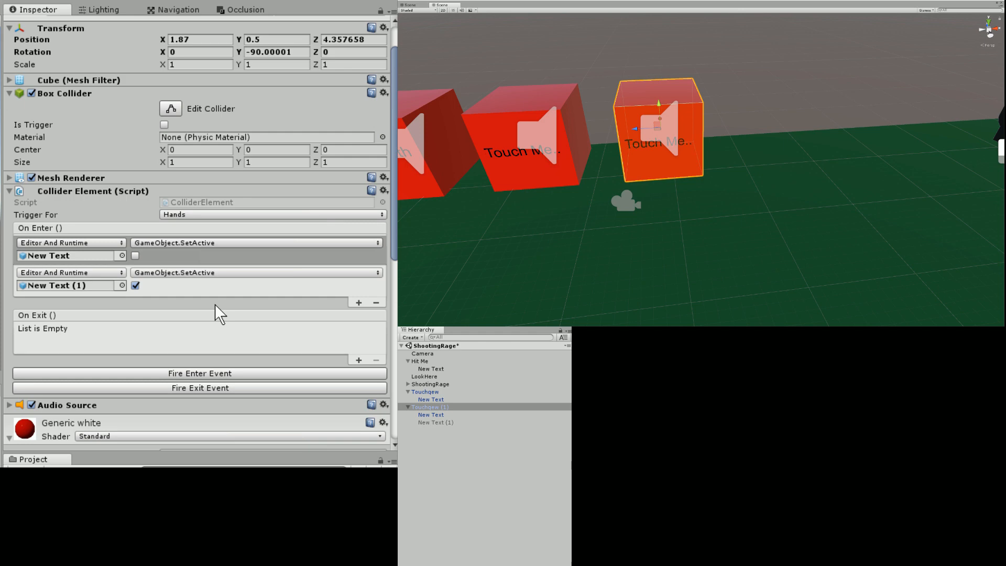
pyautogui.scroll(-2, 220, 315)
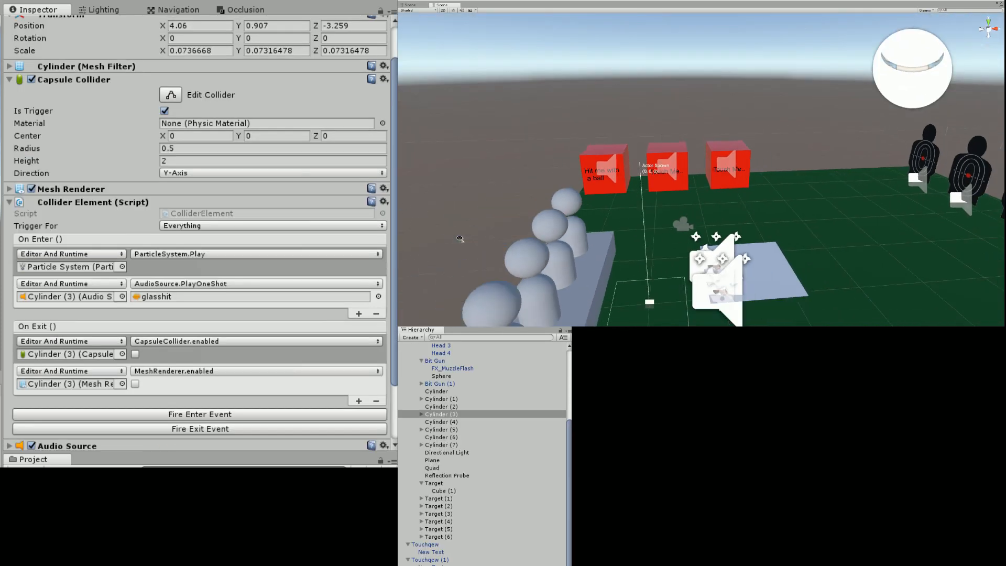
pyautogui.moveTo(469, 231); pyautogui.dragTo(544, 257, button='right')
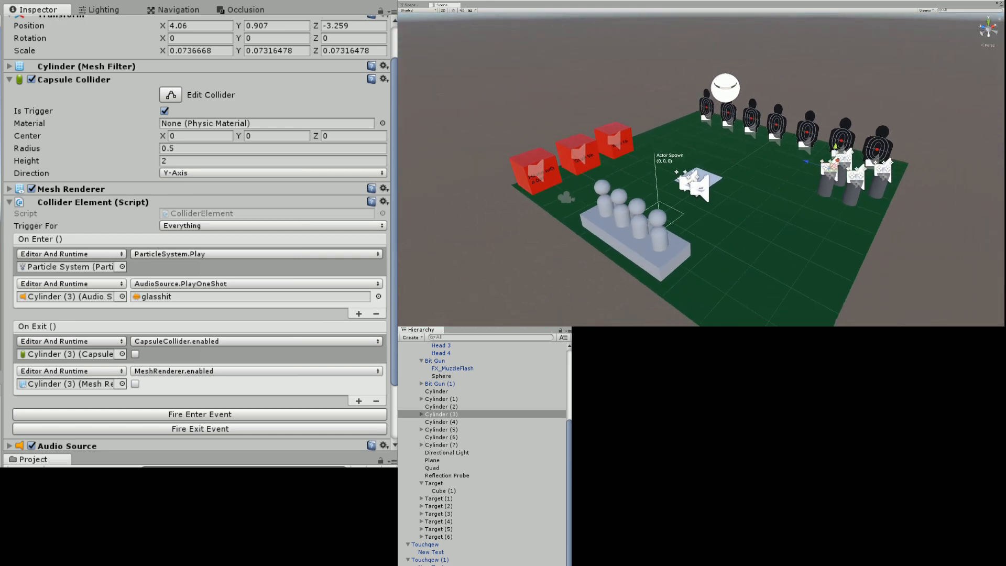